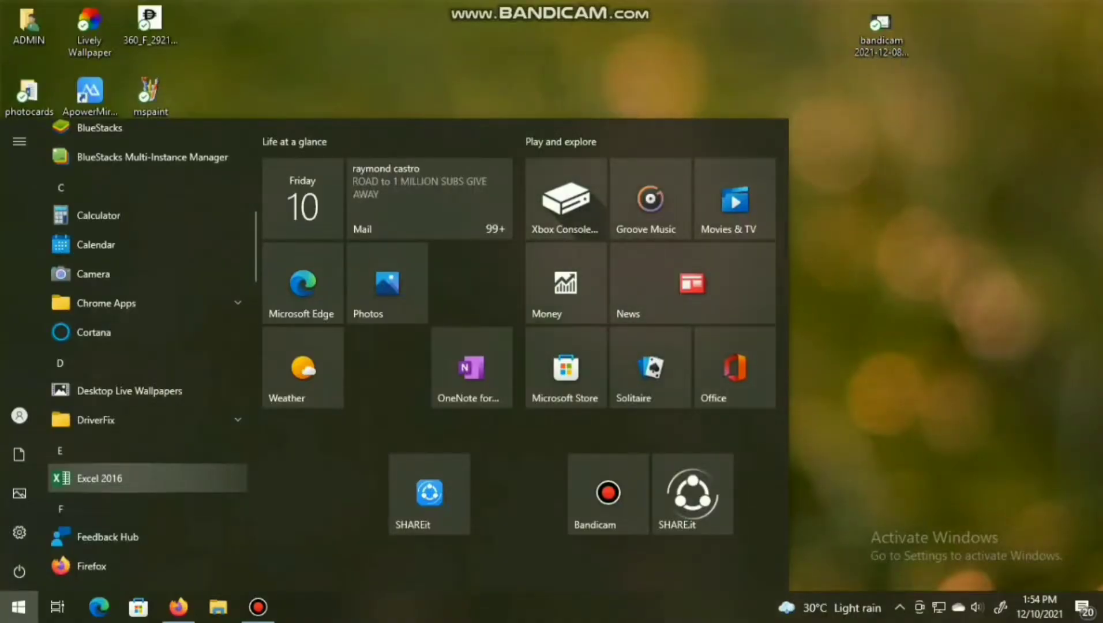
Launch Excel 2016, dismiss the activation warning, and start a blank workbook.
click(100, 478)
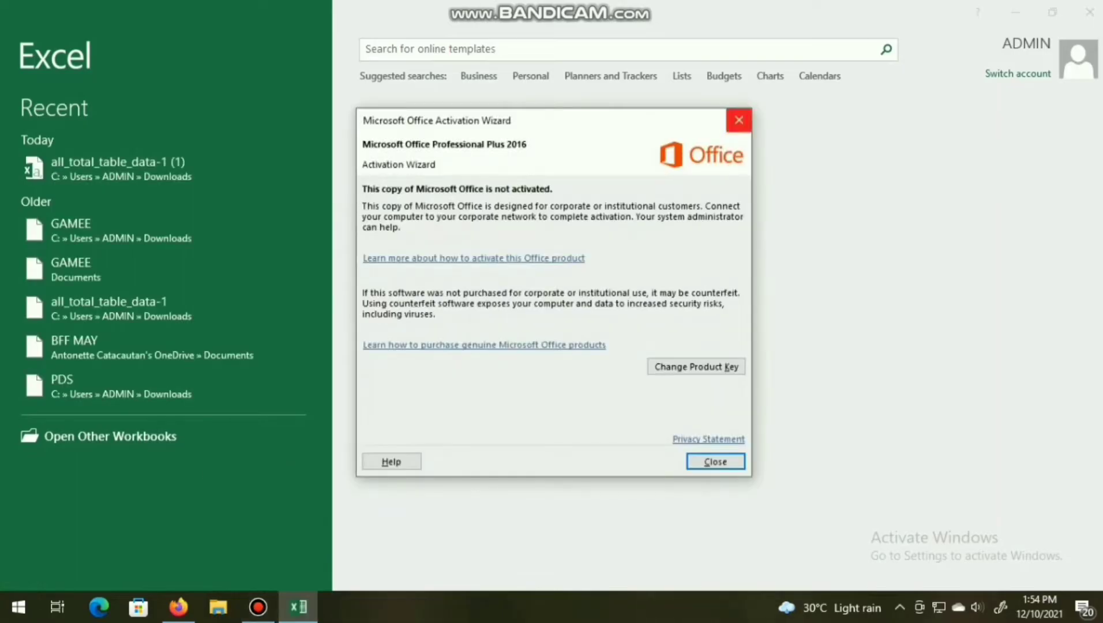
click(739, 120)
click(419, 221)
Enter the headers ID, NAME and MIDDLE NAME across B2 to D2.
click(98, 201)
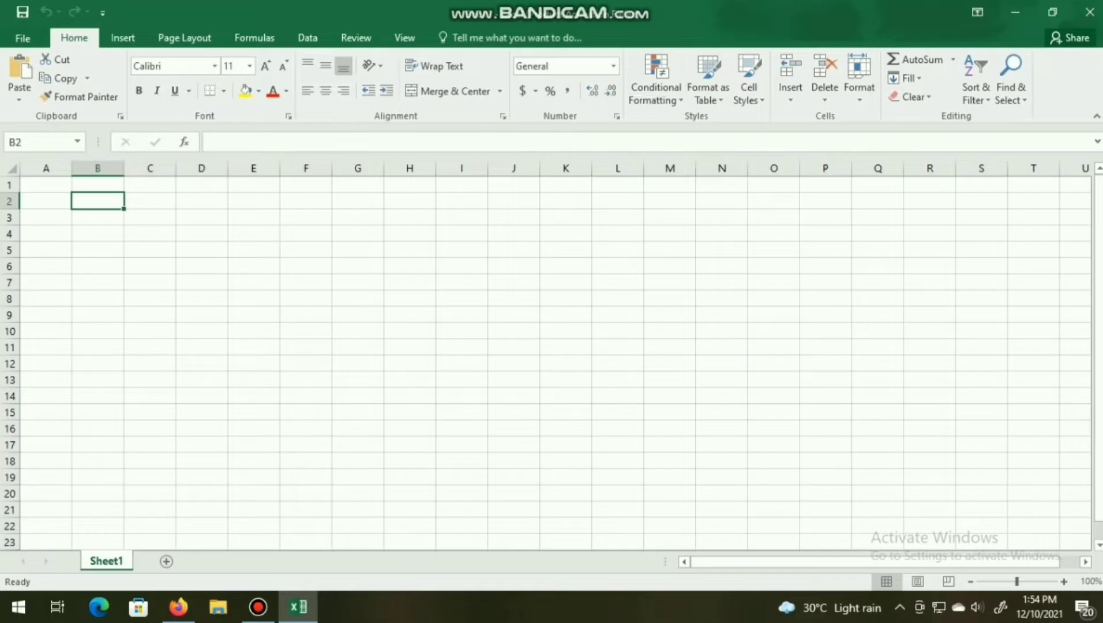
text(ID)
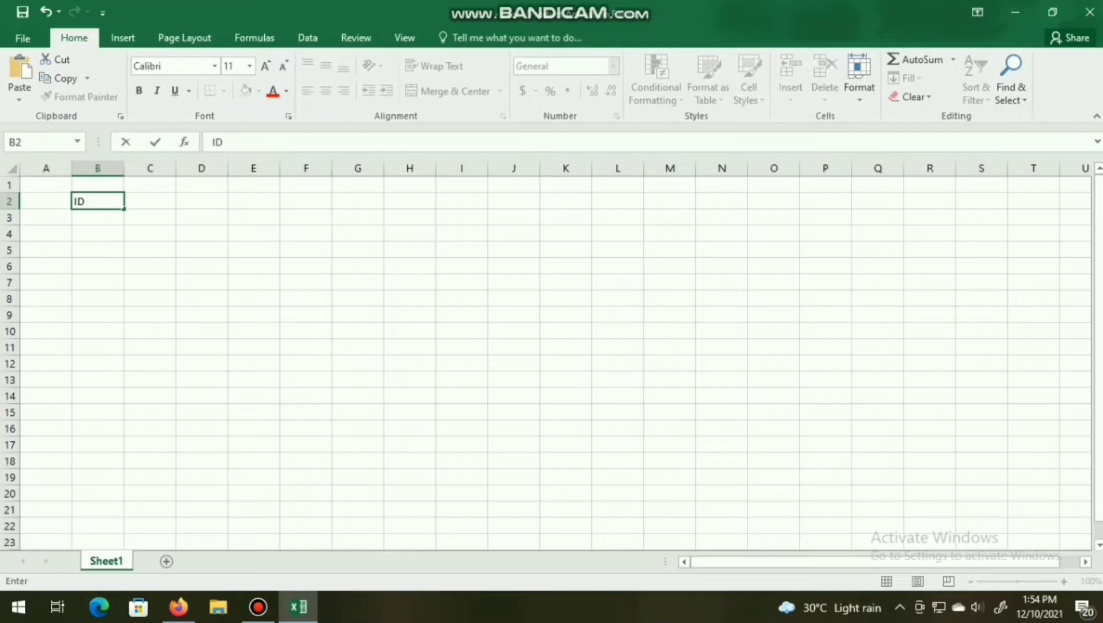
key(Tab)
text(NAM)
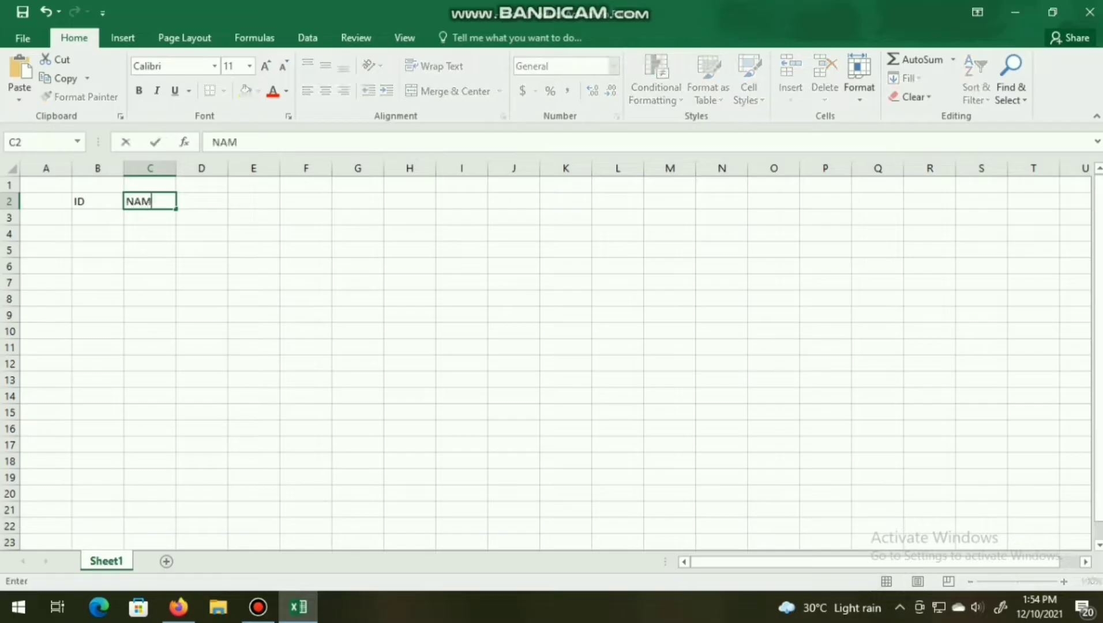
text(E)
key(Tab)
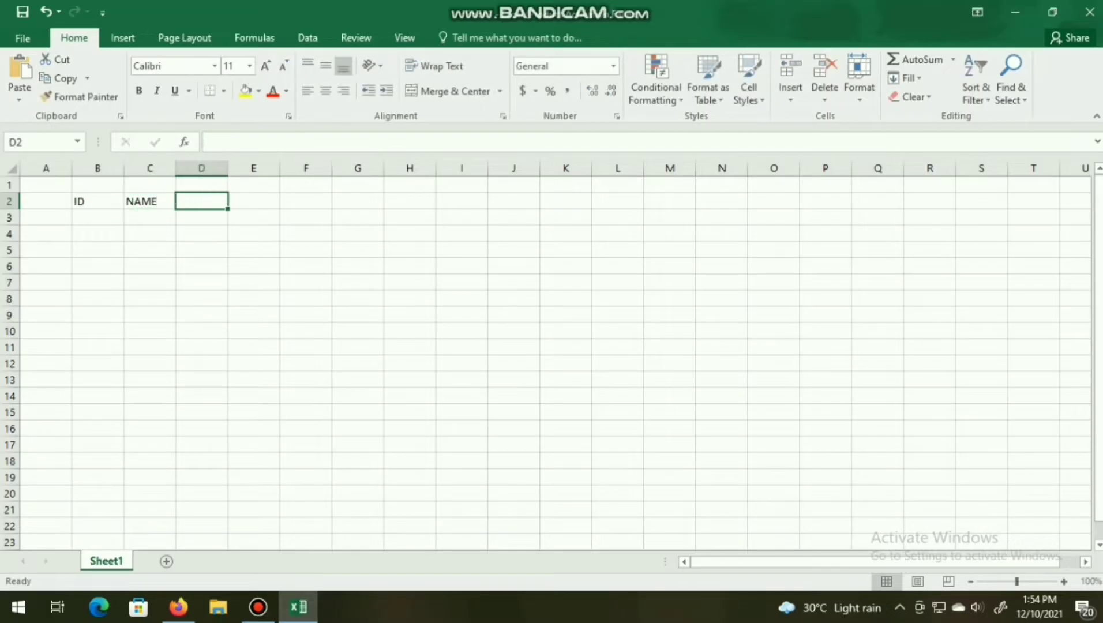
text(MI)
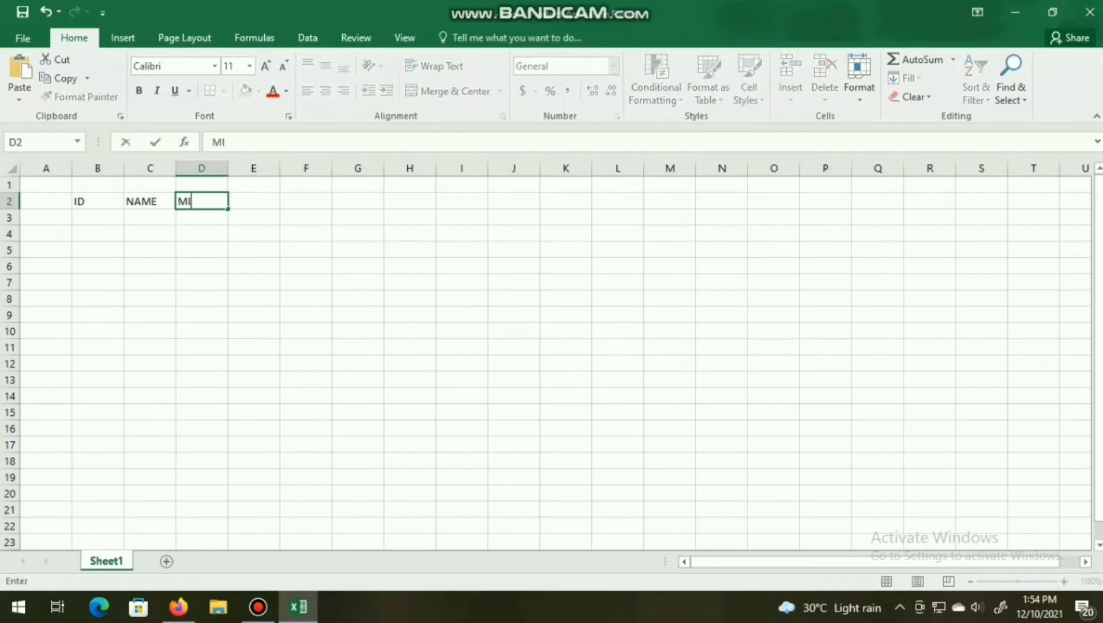
text(DDLE)
text( NAME)
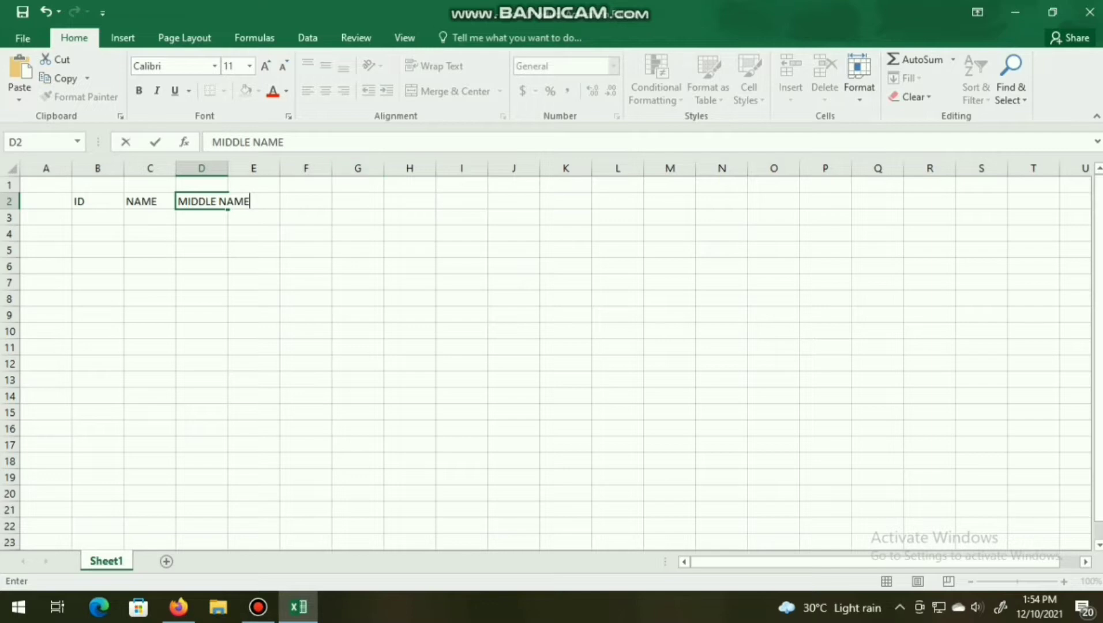
Enter LAST NAME in E2, correcting the stray letter.
key(F2)
click(254, 234)
key(Up)
key(Up)
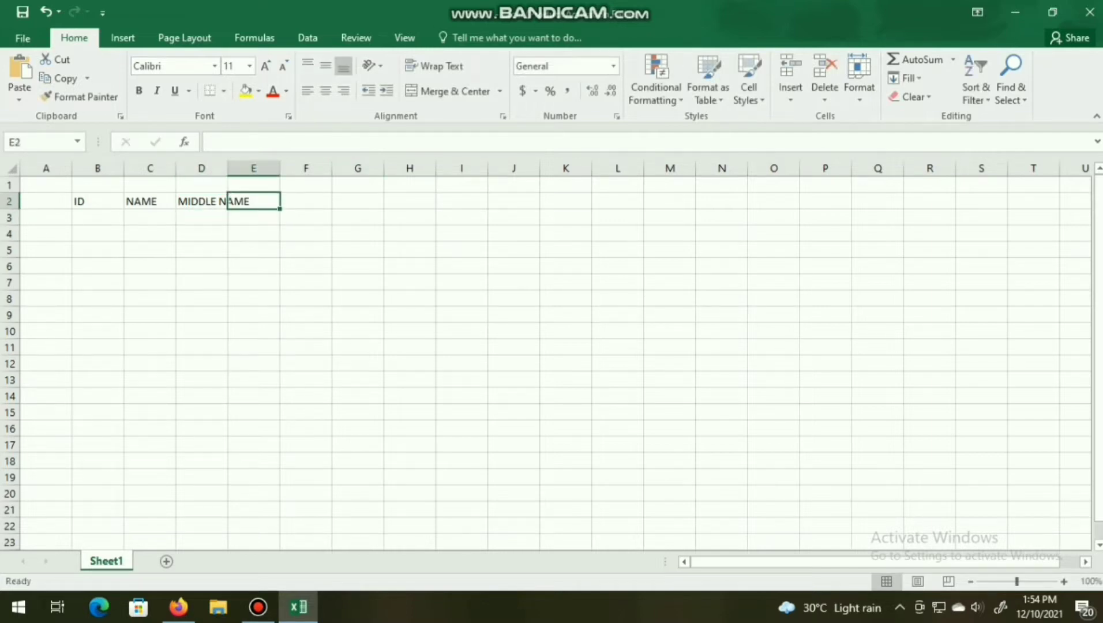
text(LAST)
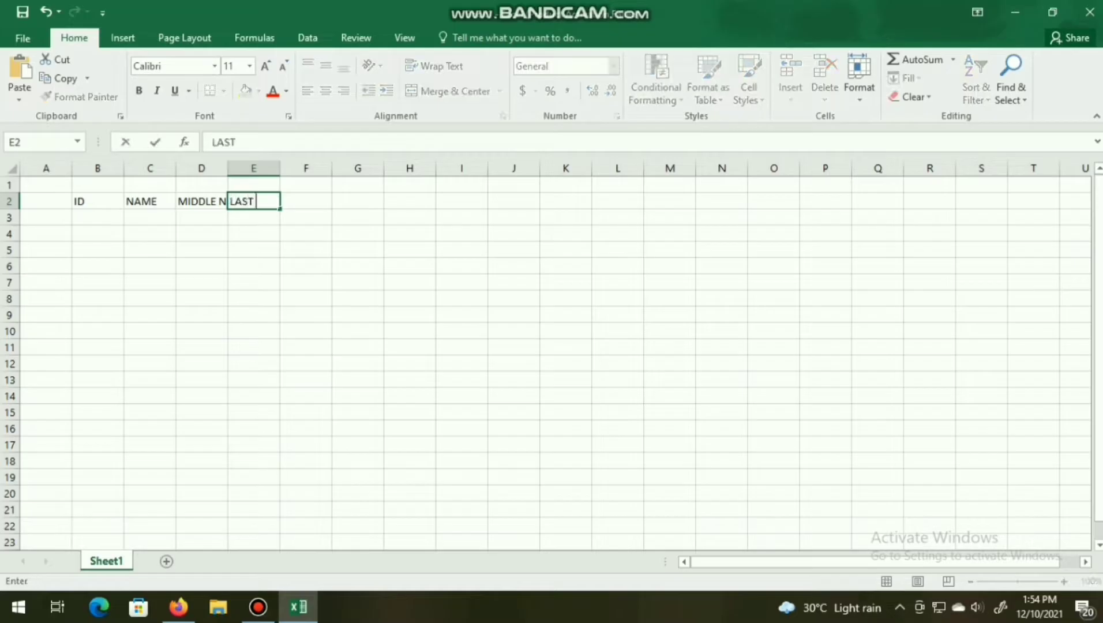
text( M)
key(BackSpace)
text(NAME)
drag(410, 299, 410, 315)
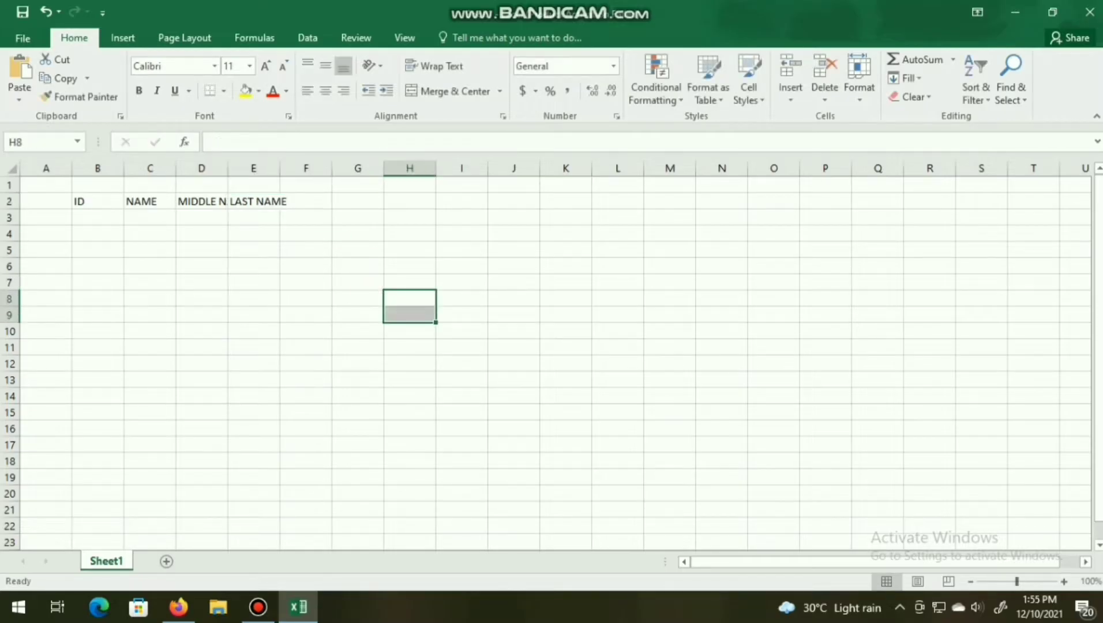
Drag columns D and E wider so MIDDLE NAME and LAST NAME fit, then trim D slightly.
click(201, 200)
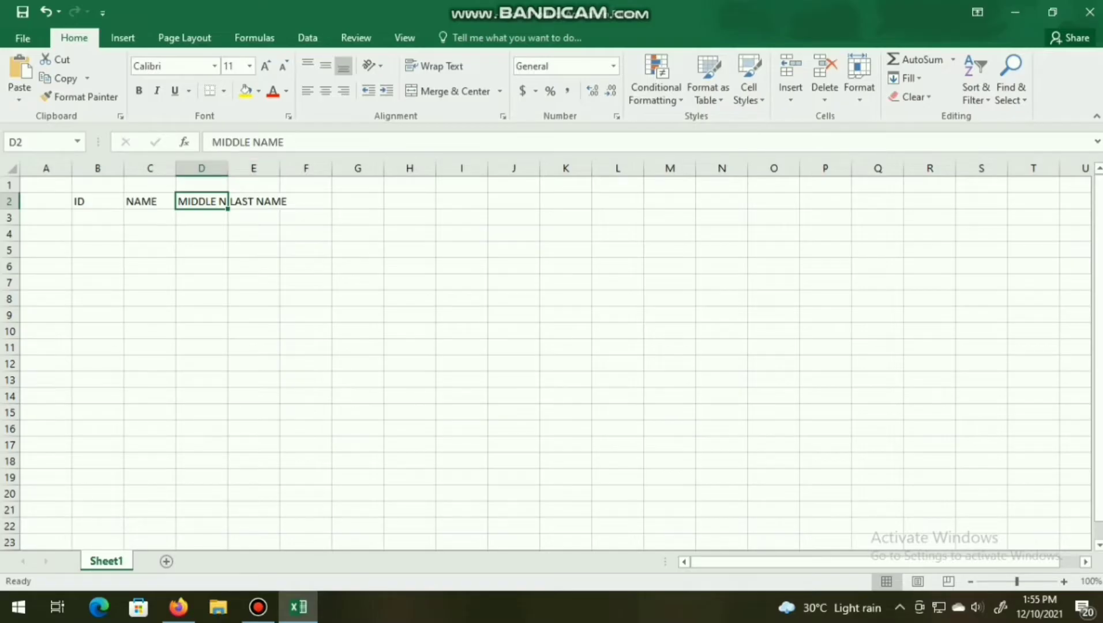
drag(228, 168, 271, 167)
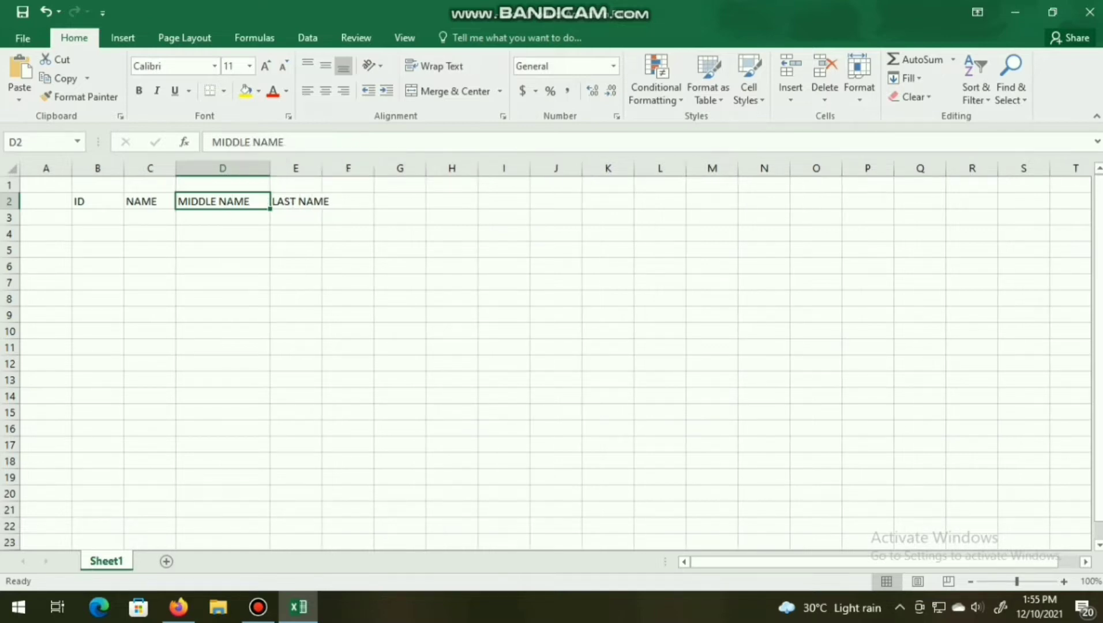
drag(322, 168, 322, 168)
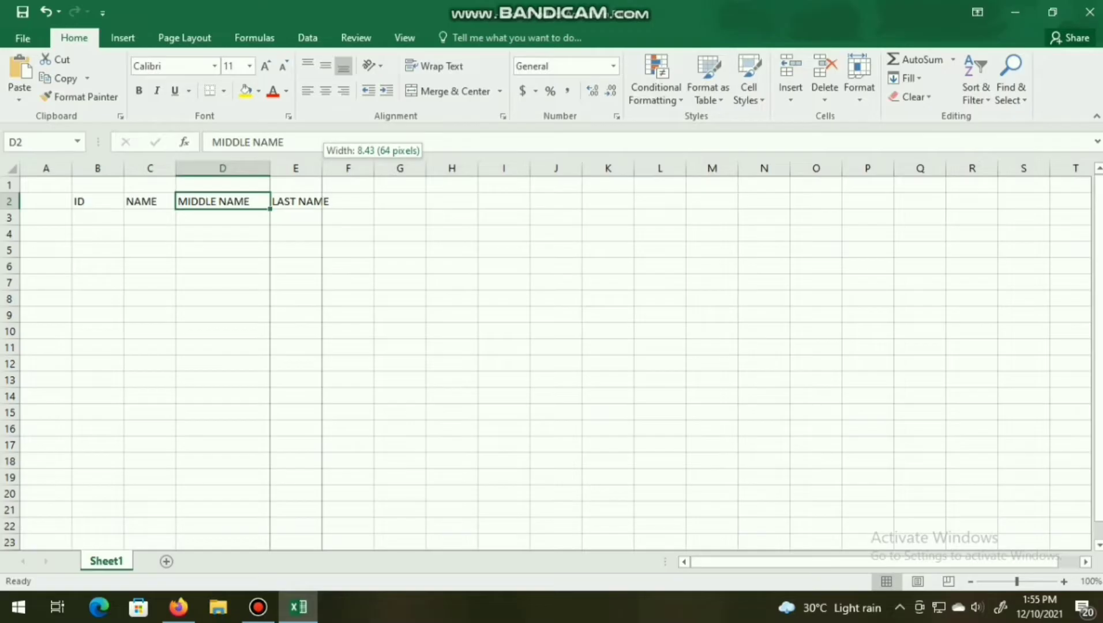
drag(322, 168, 335, 168)
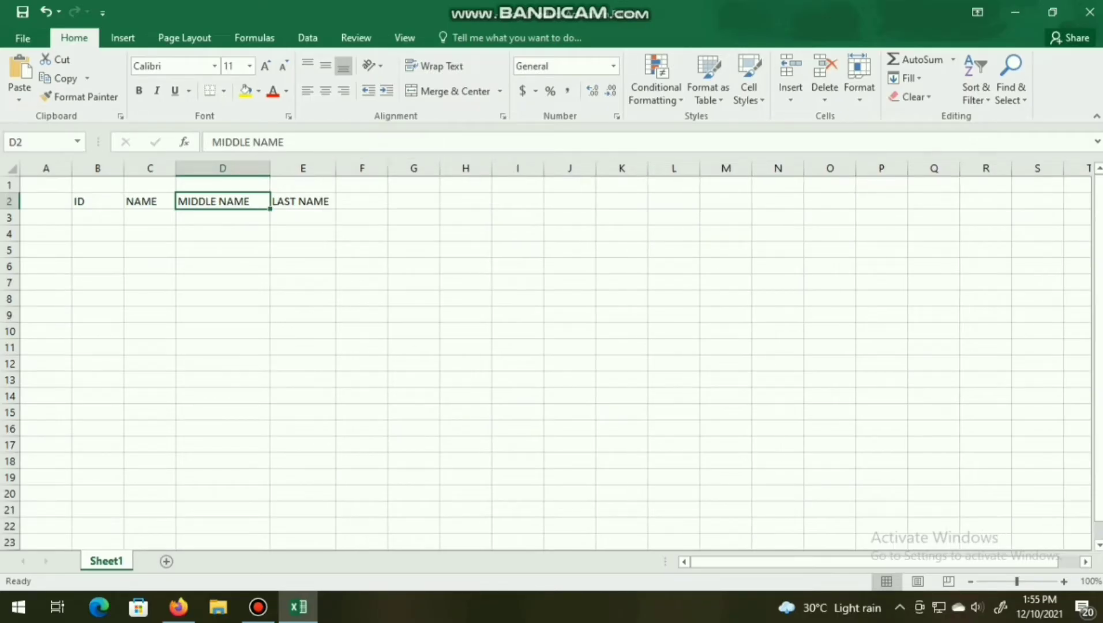
click(465, 299)
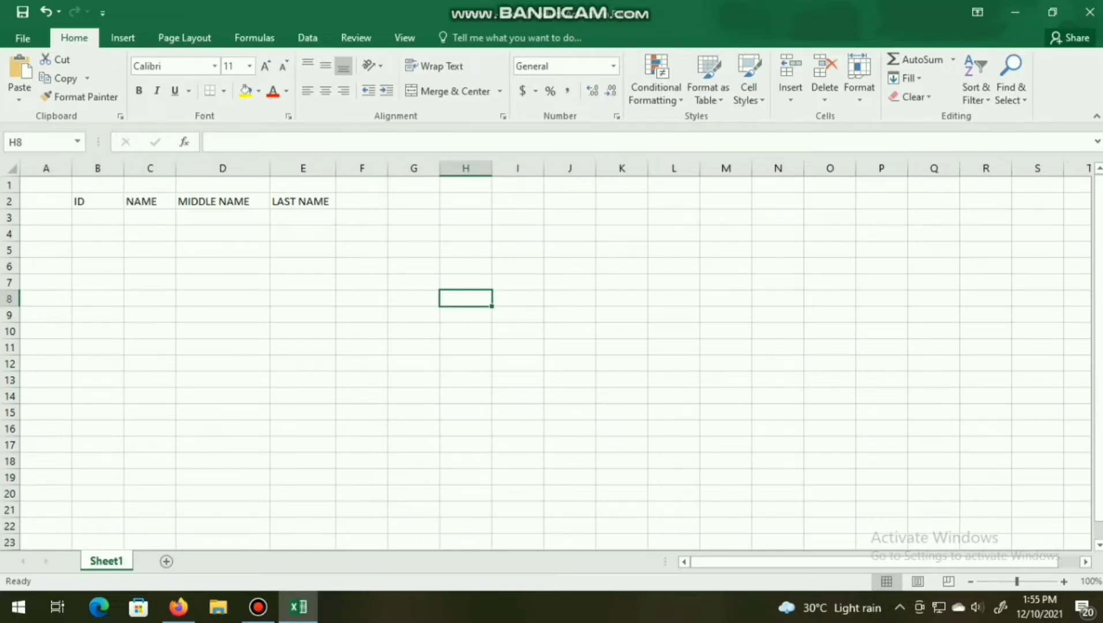
mouse_move(269, 168)
mouse_down()
mouse_move(286, 168)
mouse_move(259, 168)
mouse_up()
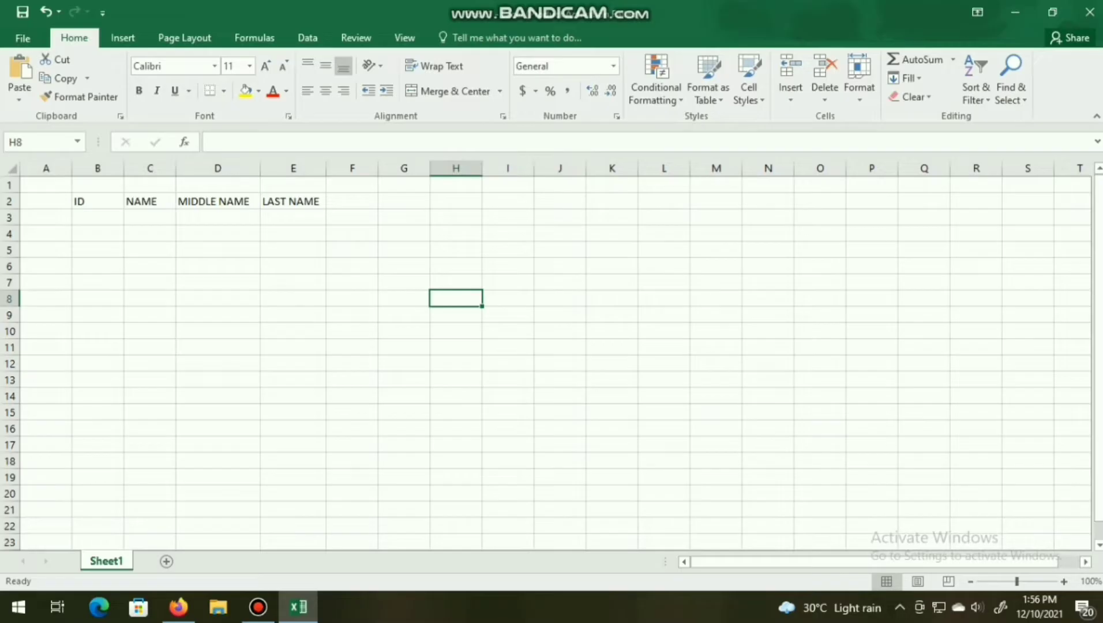
drag(98, 217, 97, 363)
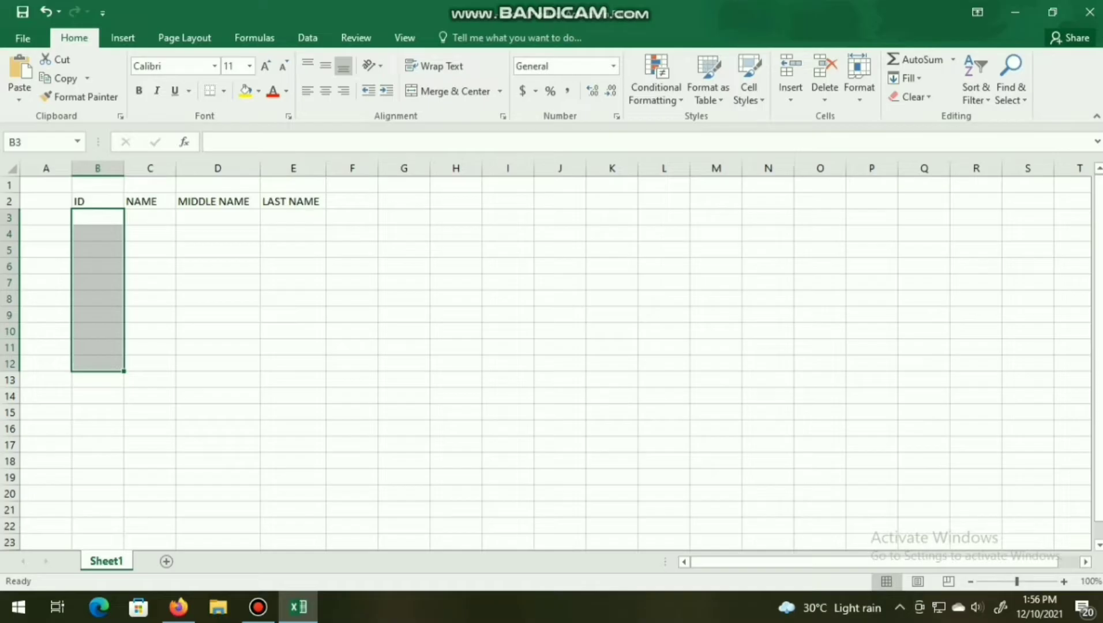
Apply All Borders to the range B3:E12 below the headers.
click(97, 217)
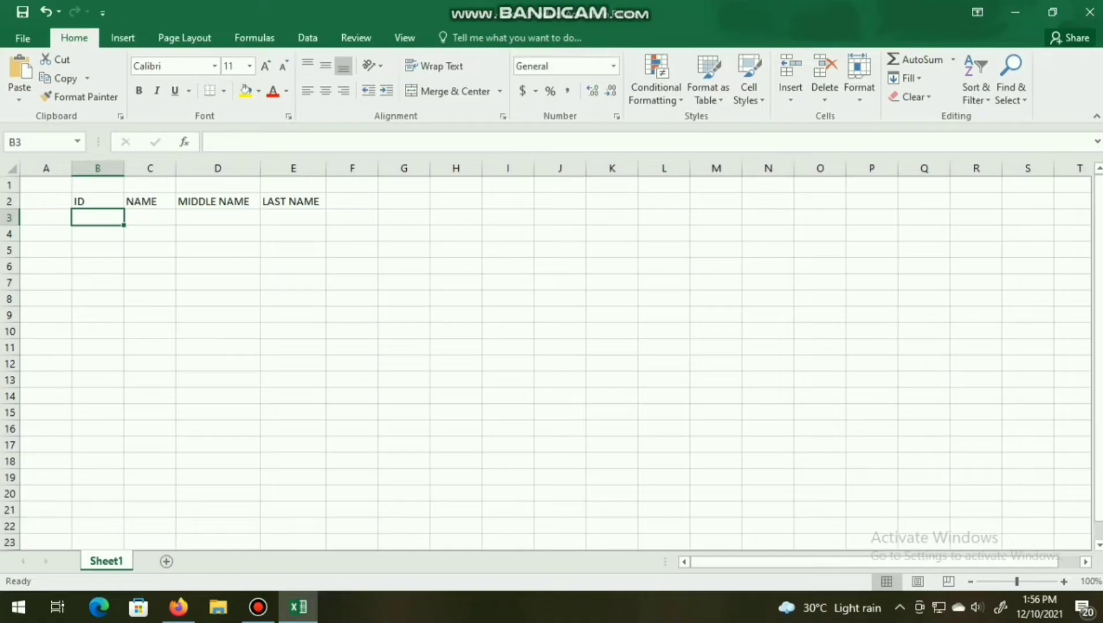
drag(98, 218, 97, 364)
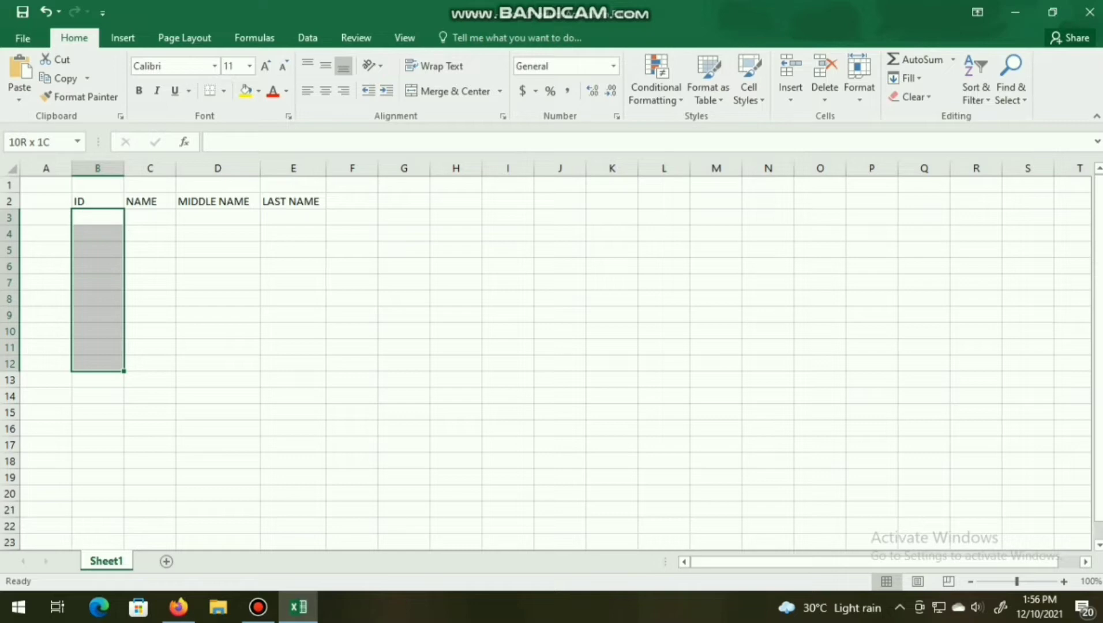
mouse_move(98, 364)
mouse_down()
mouse_move(217, 364)
mouse_move(217, 347)
mouse_move(293, 347)
mouse_move(293, 364)
mouse_up()
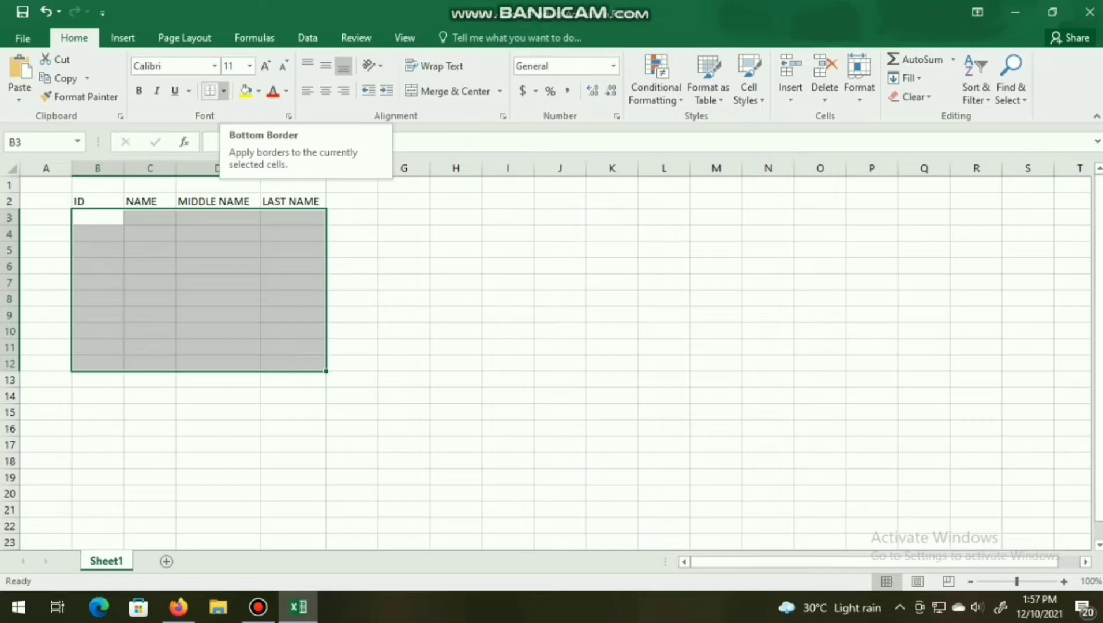
click(223, 90)
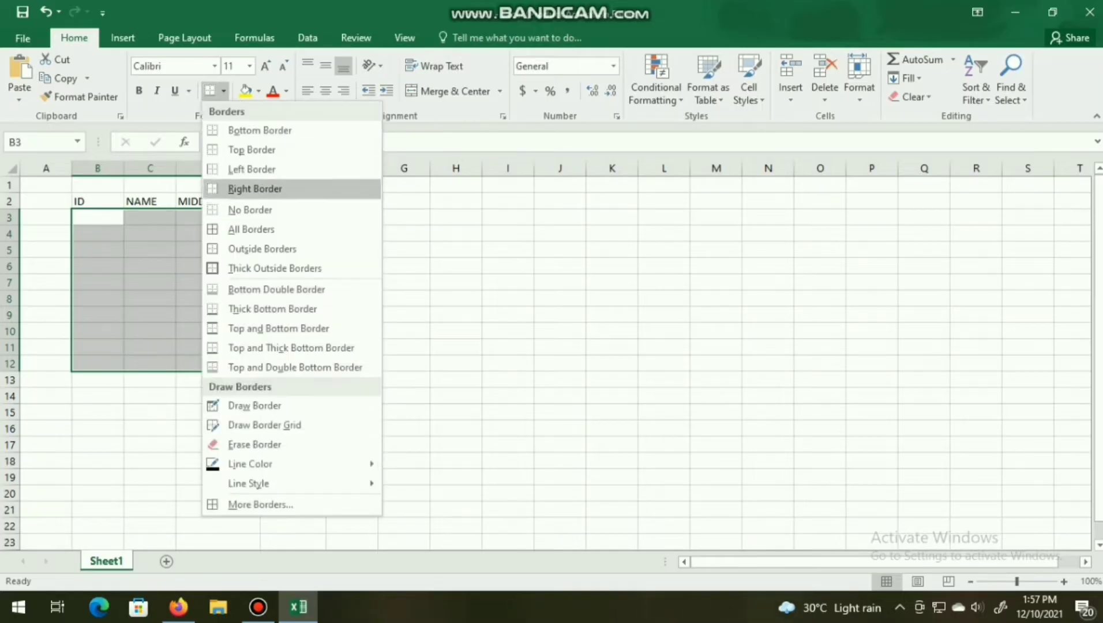
click(251, 229)
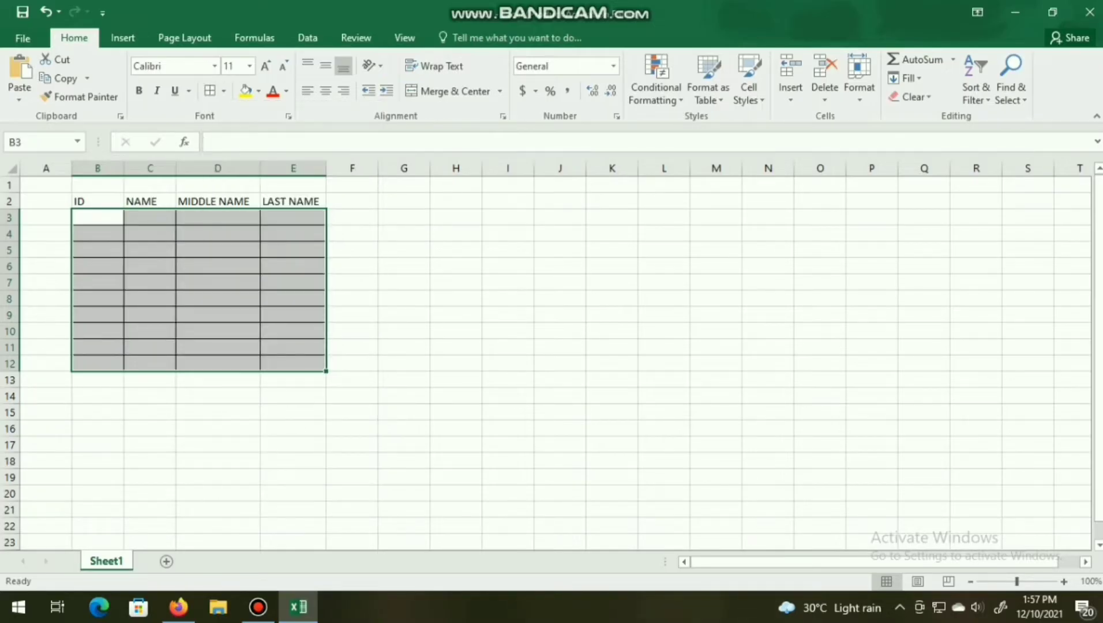
click(218, 477)
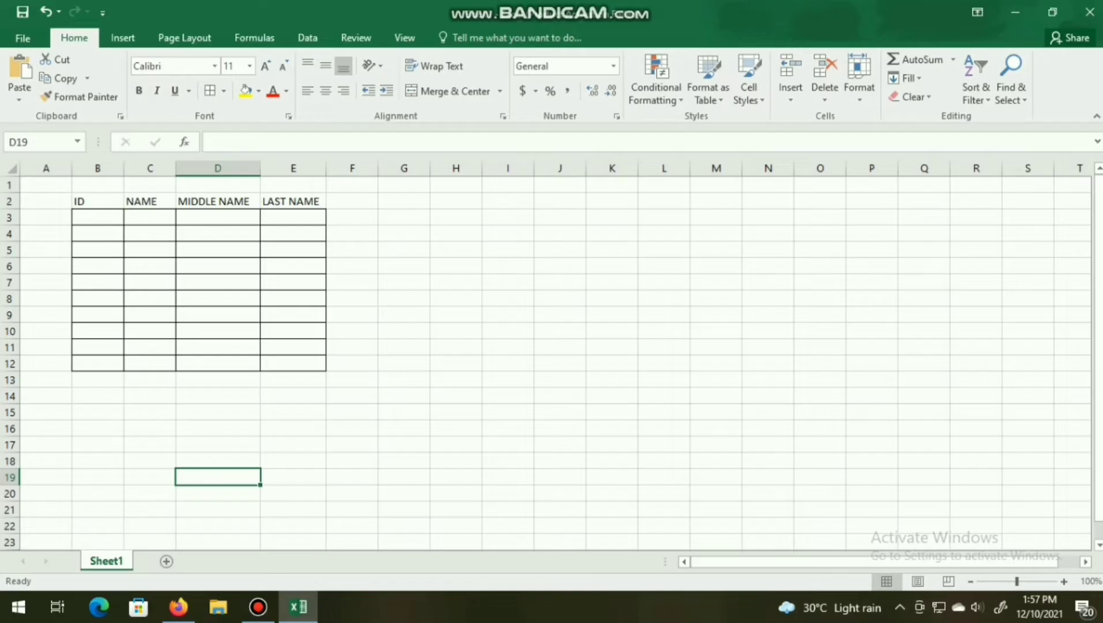
click(508, 396)
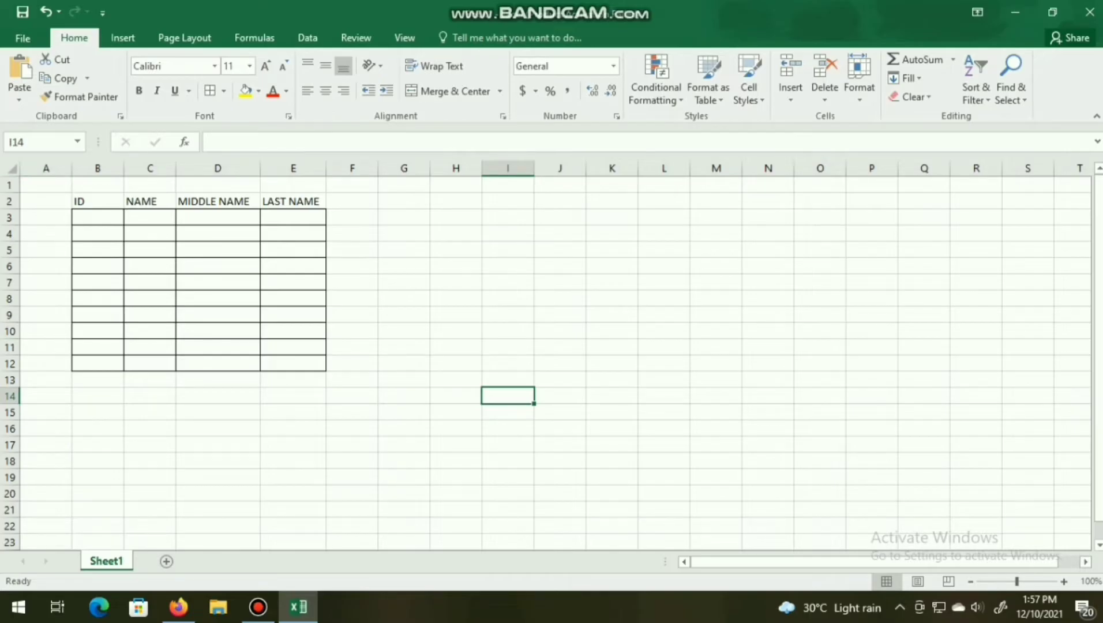
click(97, 201)
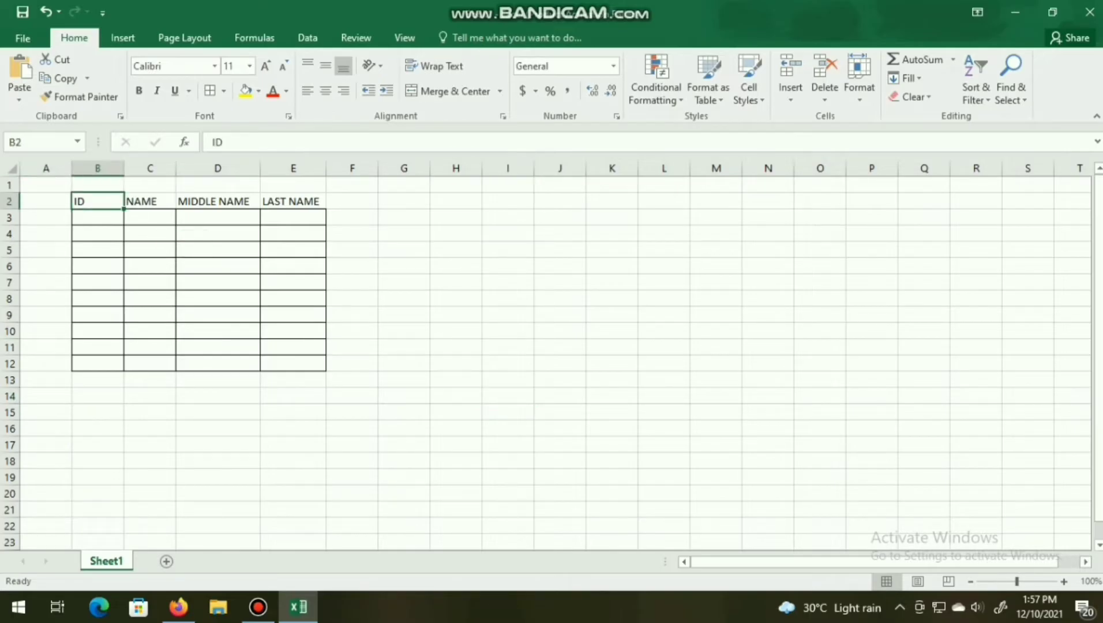
Give the header row B2:E2 an outside border.
drag(97, 201, 300, 202)
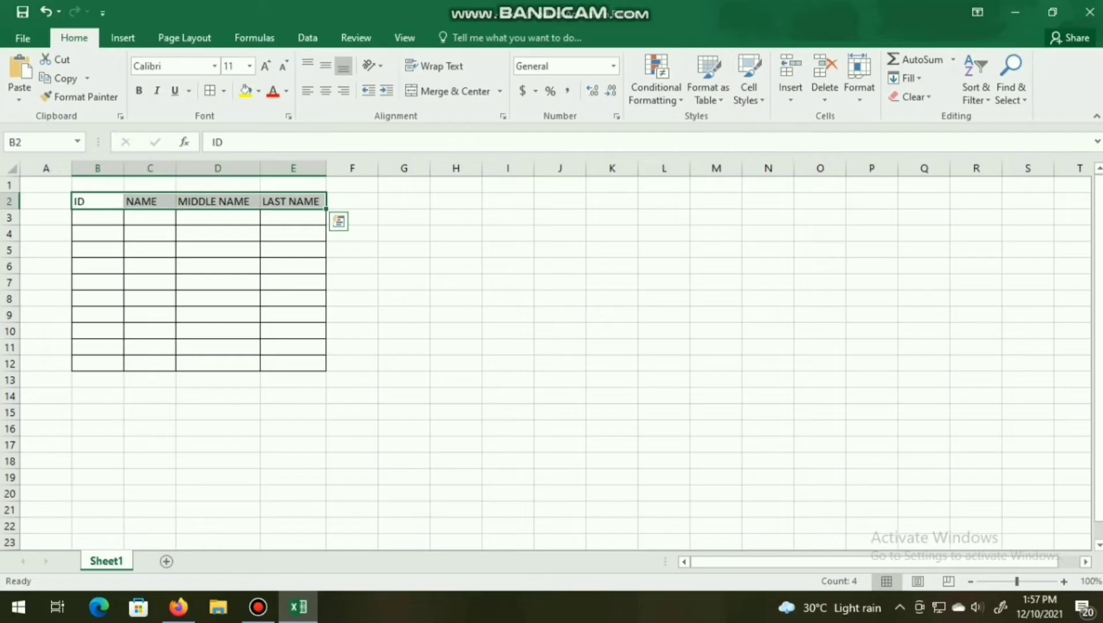
click(224, 91)
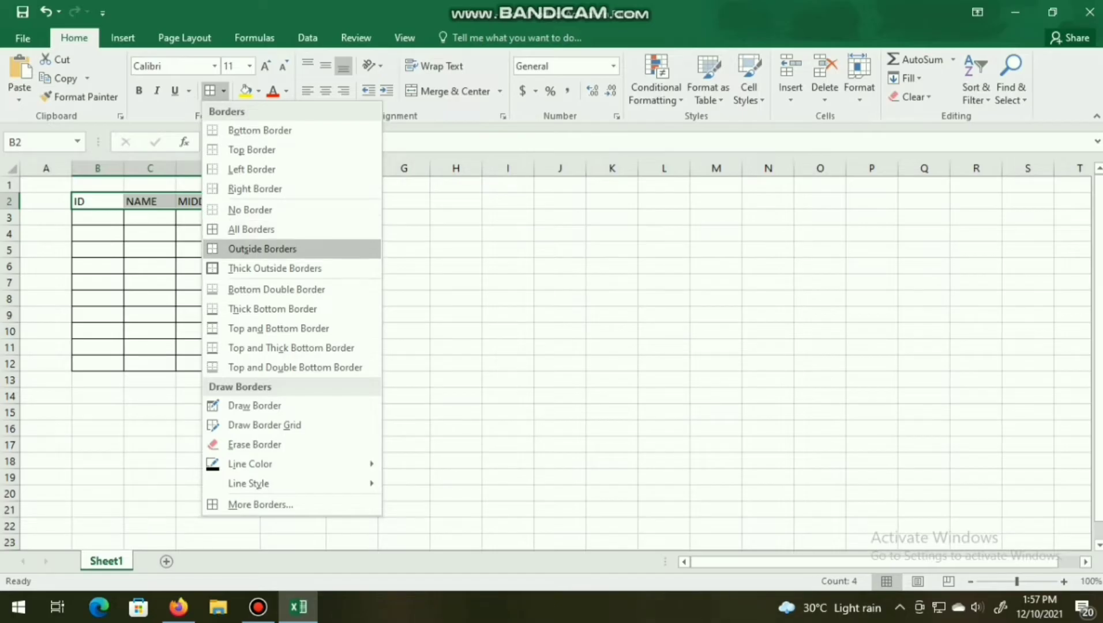
click(263, 249)
click(404, 265)
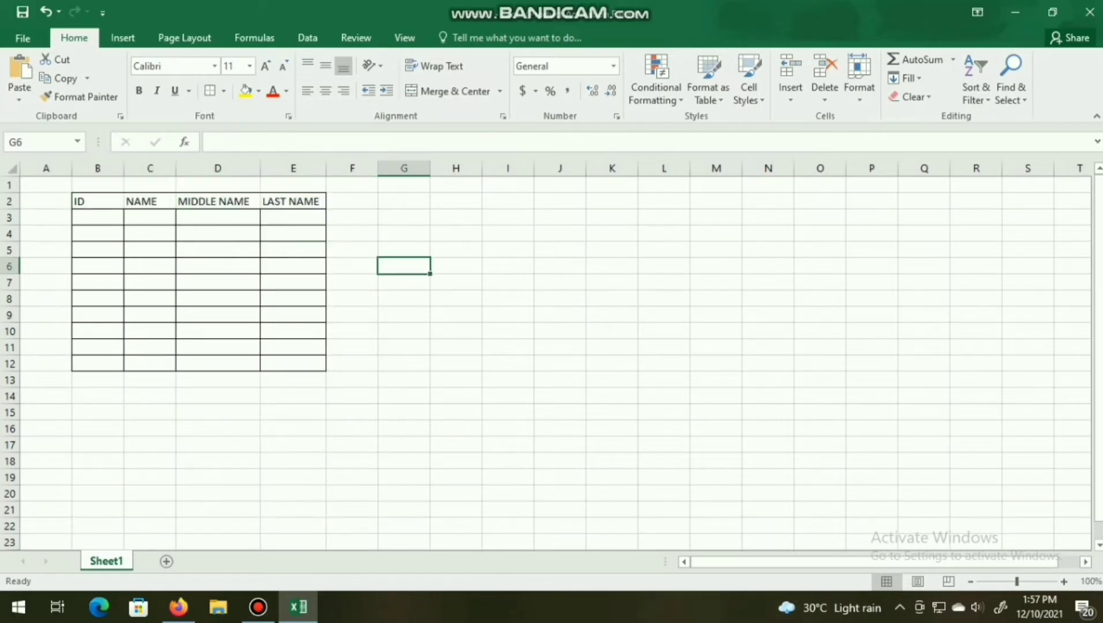
Fill the header cells B2:E2 with gold.
drag(78, 201, 323, 202)
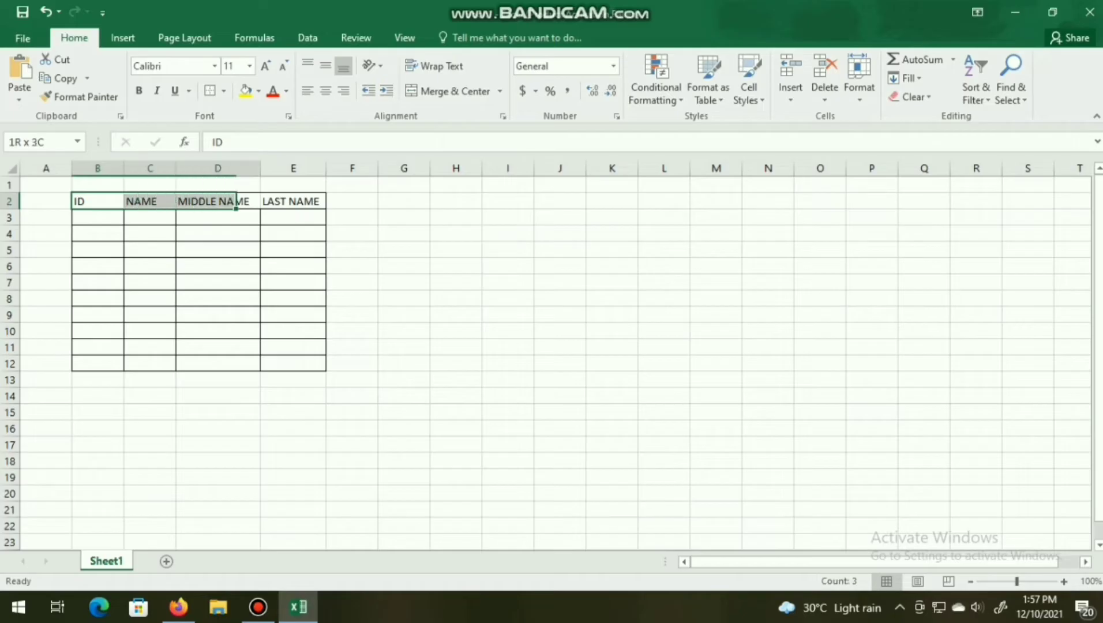
drag(81, 201, 312, 202)
click(258, 91)
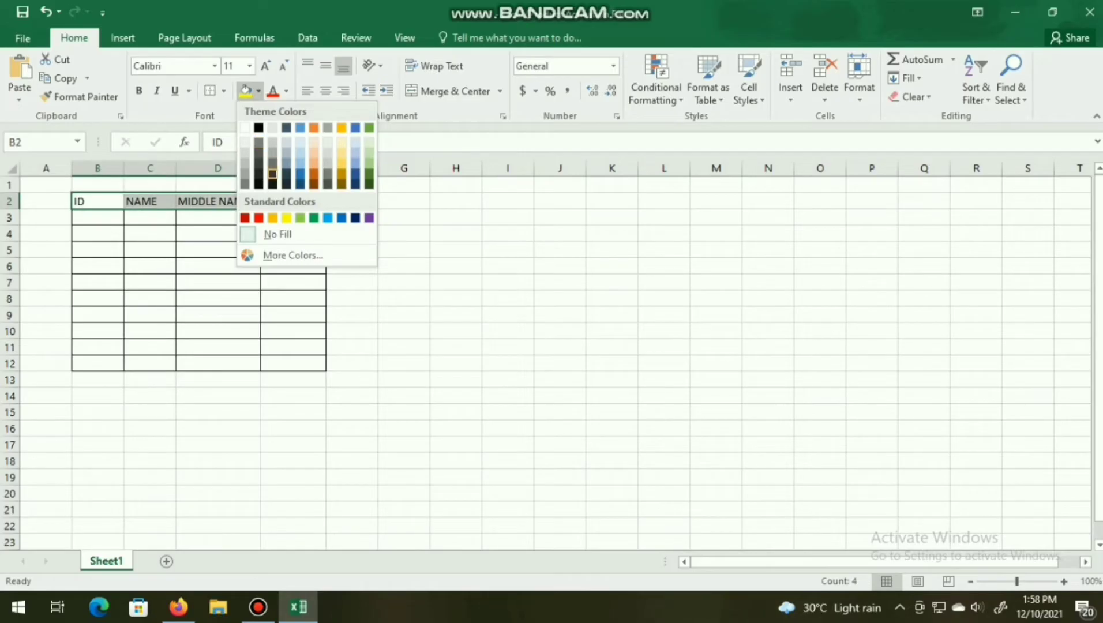
click(341, 173)
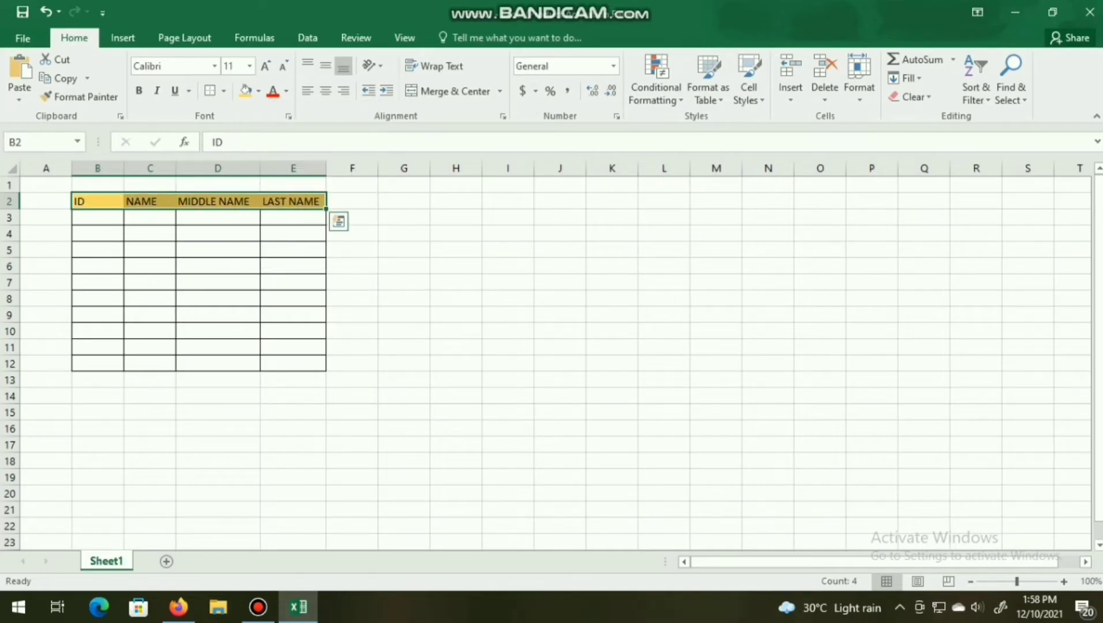
click(404, 217)
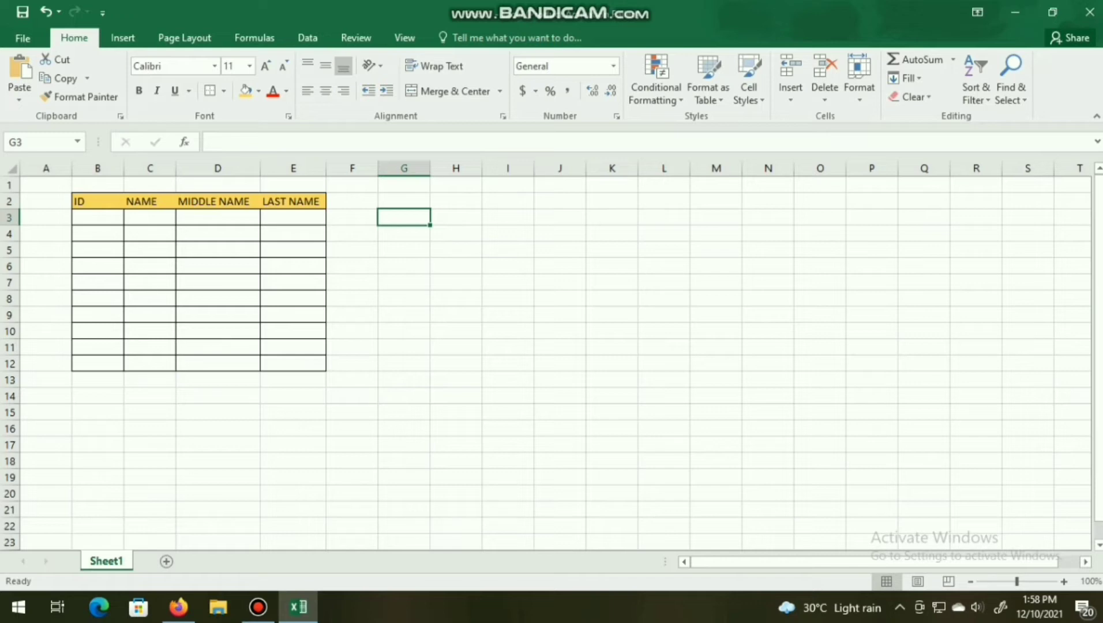
Make row 2 taller and raise the header font size to 14 point.
drag(9, 209, 9, 222)
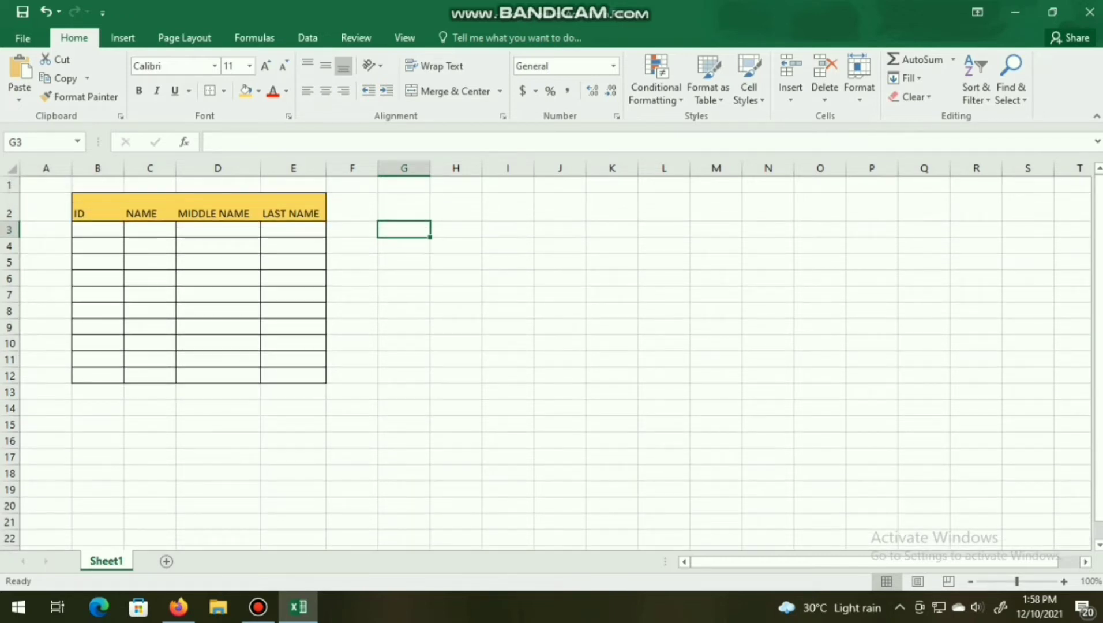
drag(96, 208, 292, 208)
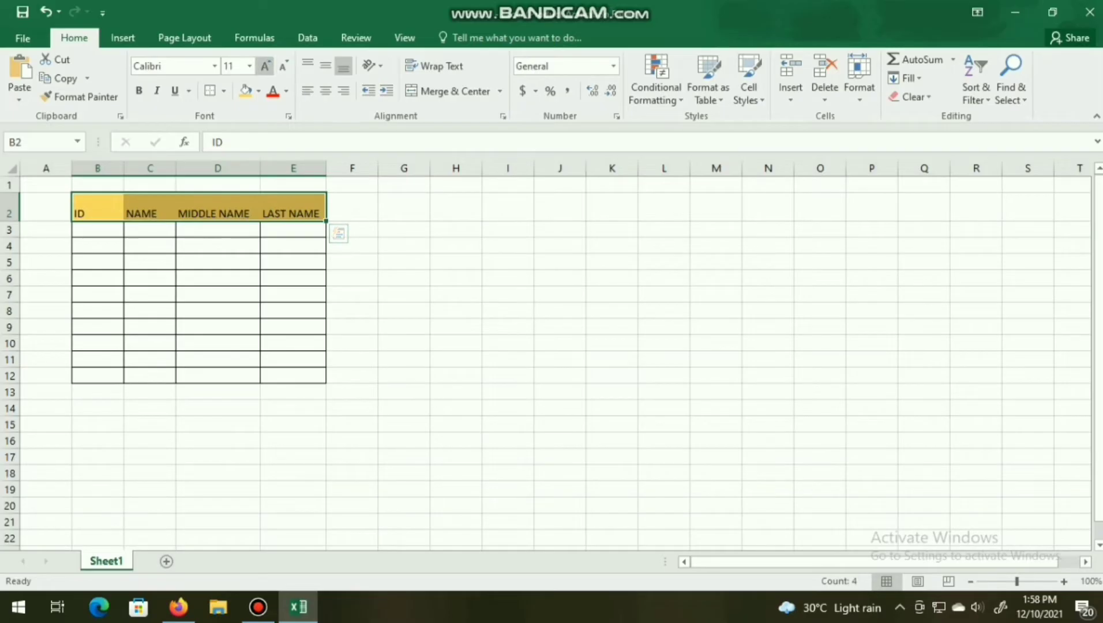
click(265, 66)
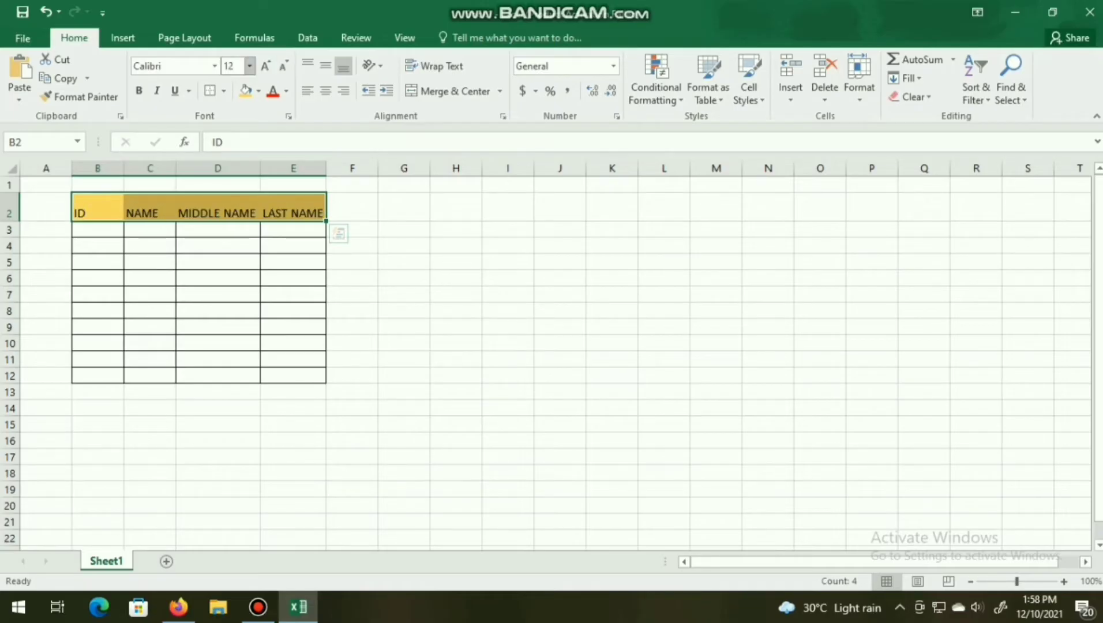
click(265, 66)
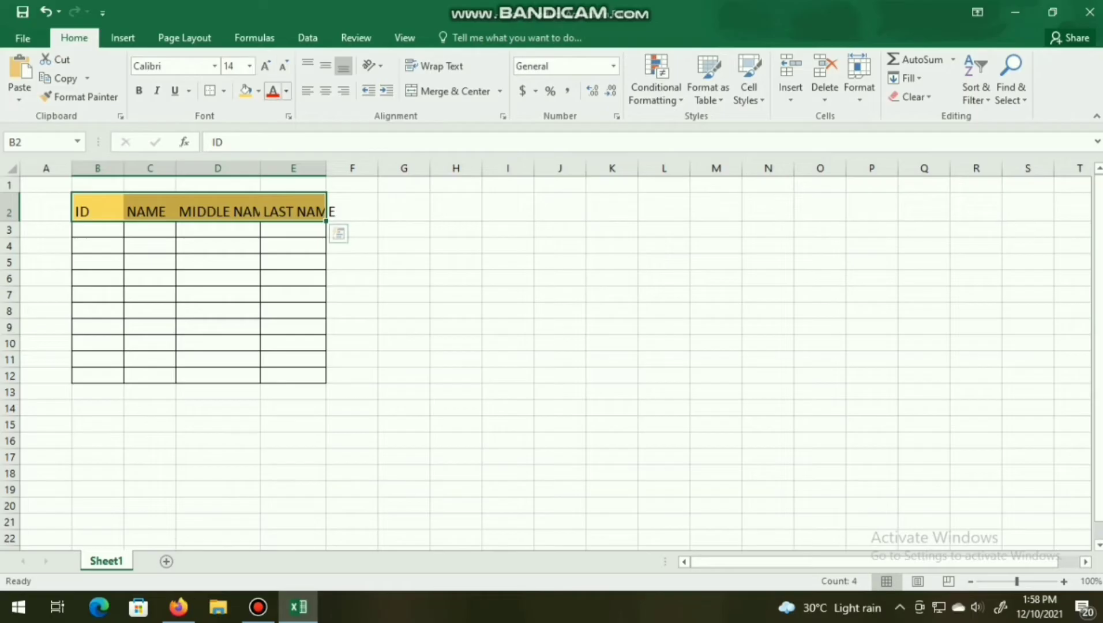
Widen columns D and E to fit the enlarged MIDDLE NAME and LAST NAME headings.
drag(260, 168, 284, 168)
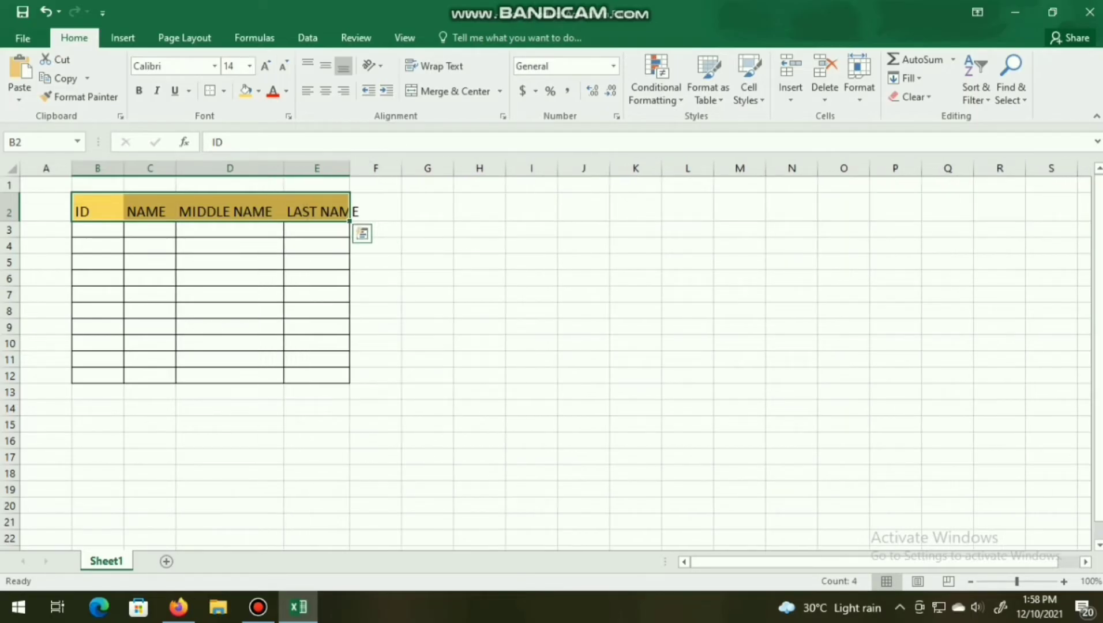
drag(349, 168, 371, 168)
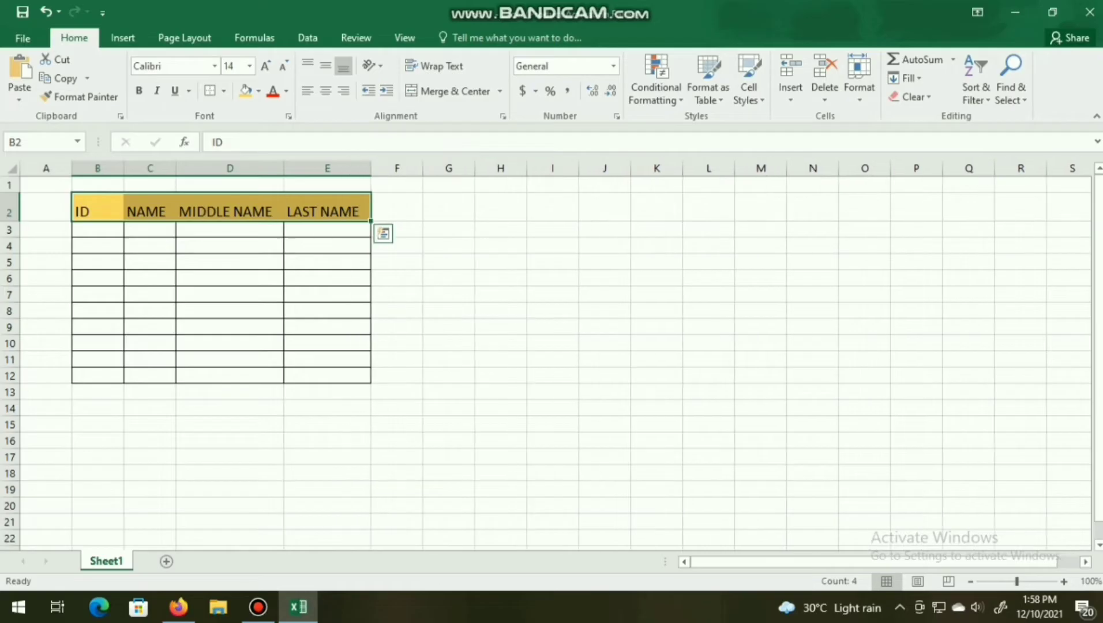
click(500, 343)
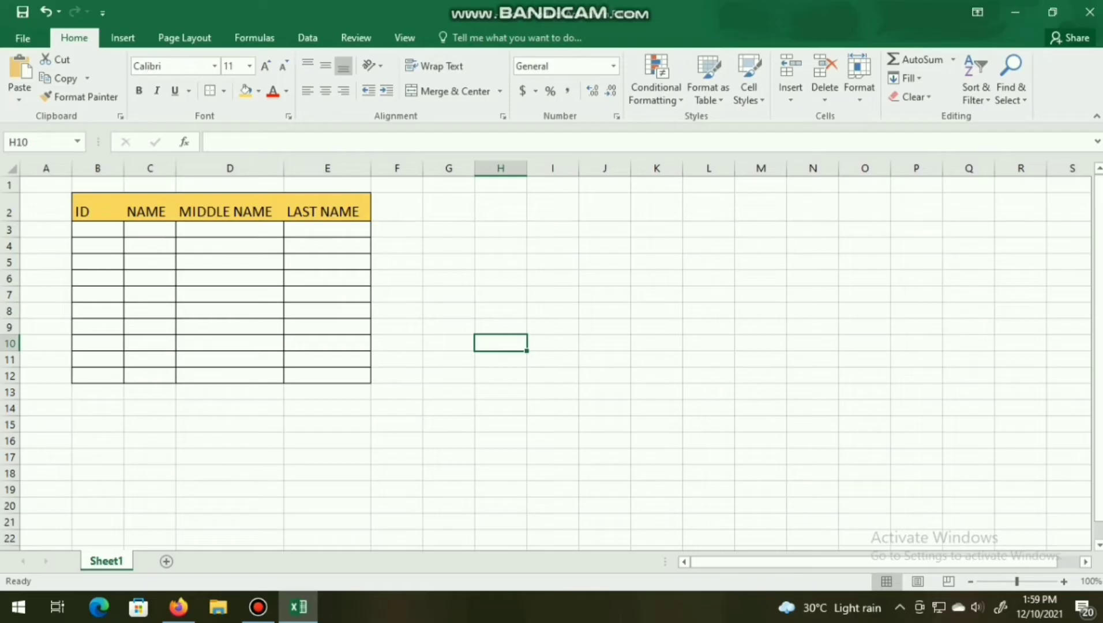
Center the contents of the whole table B2:E12.
mouse_move(97, 212)
mouse_down()
mouse_move(327, 359)
mouse_move(327, 375)
mouse_up()
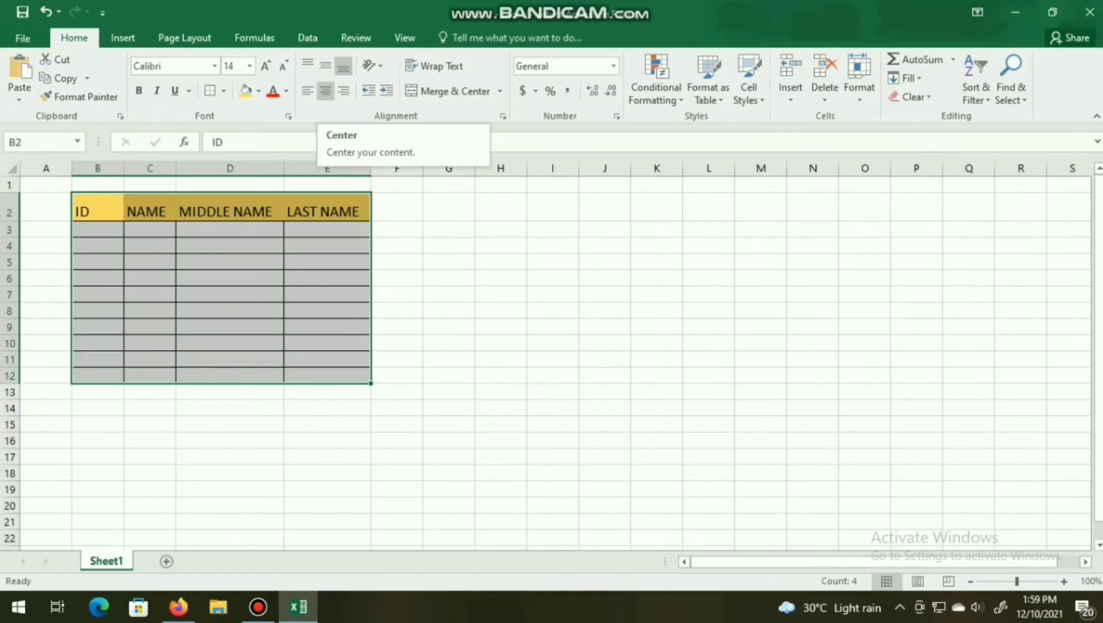
click(326, 90)
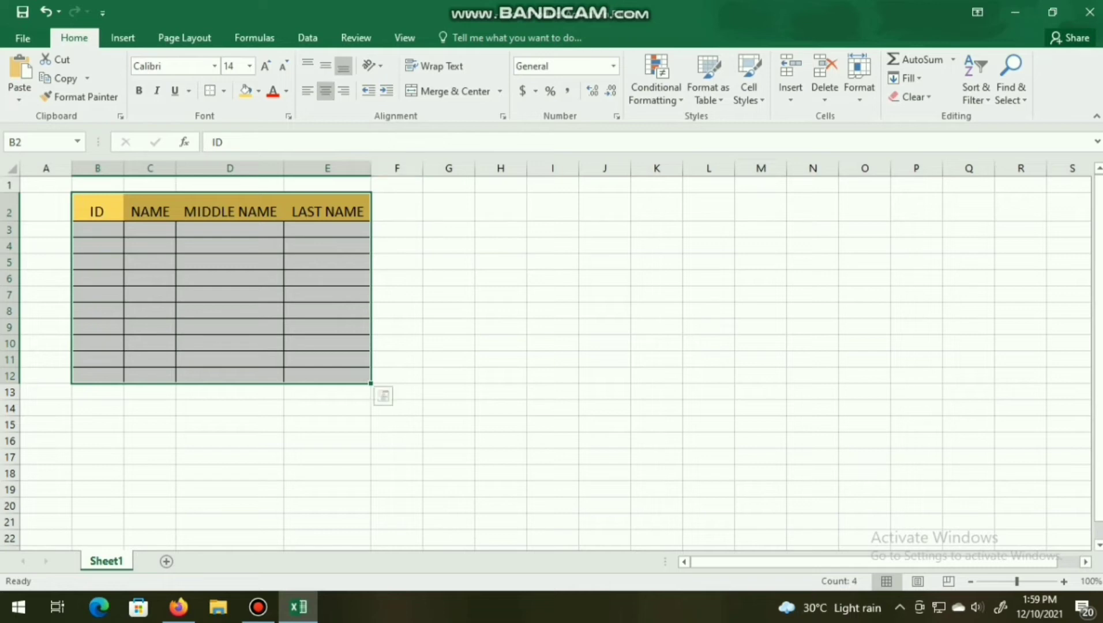
click(604, 262)
Enter ID 101 in B3 and a first name in C3.
click(97, 229)
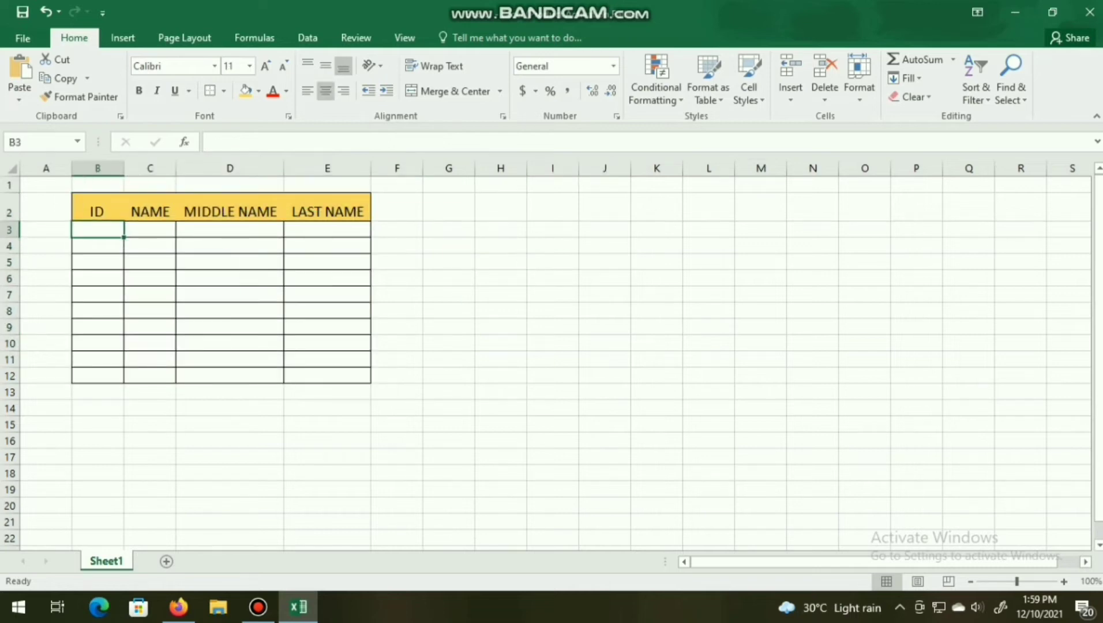
text(101)
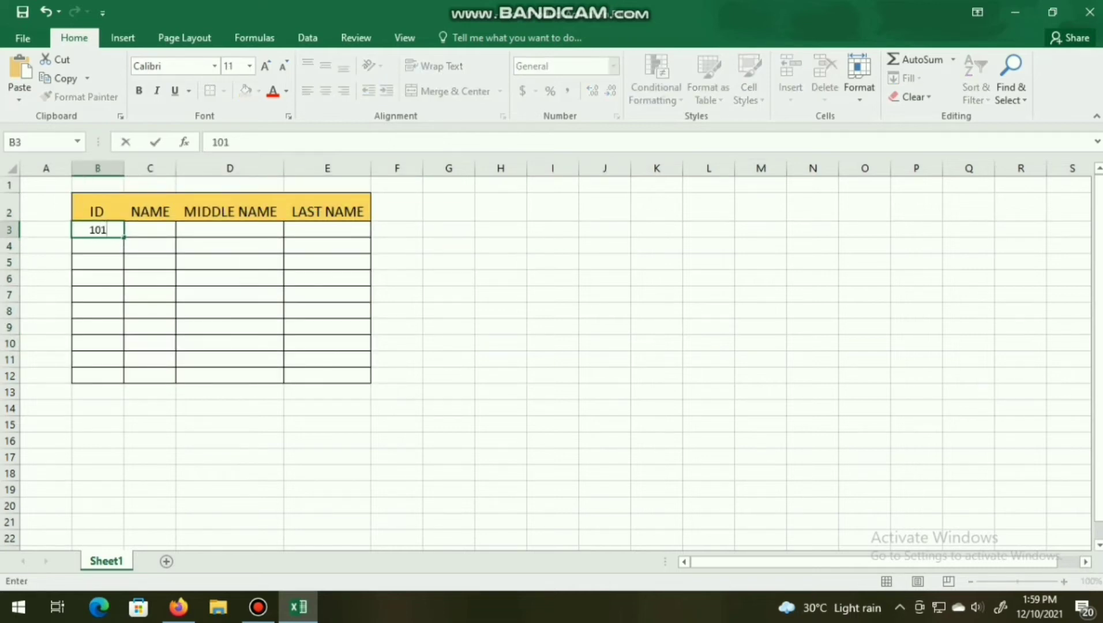
key(Tab)
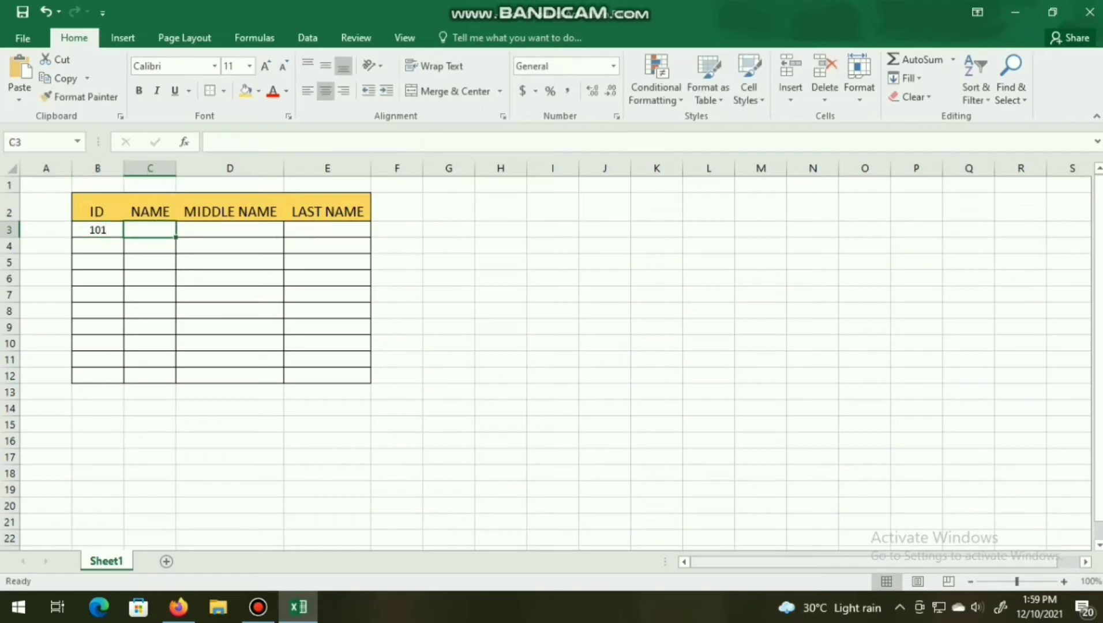
text(Jhon)
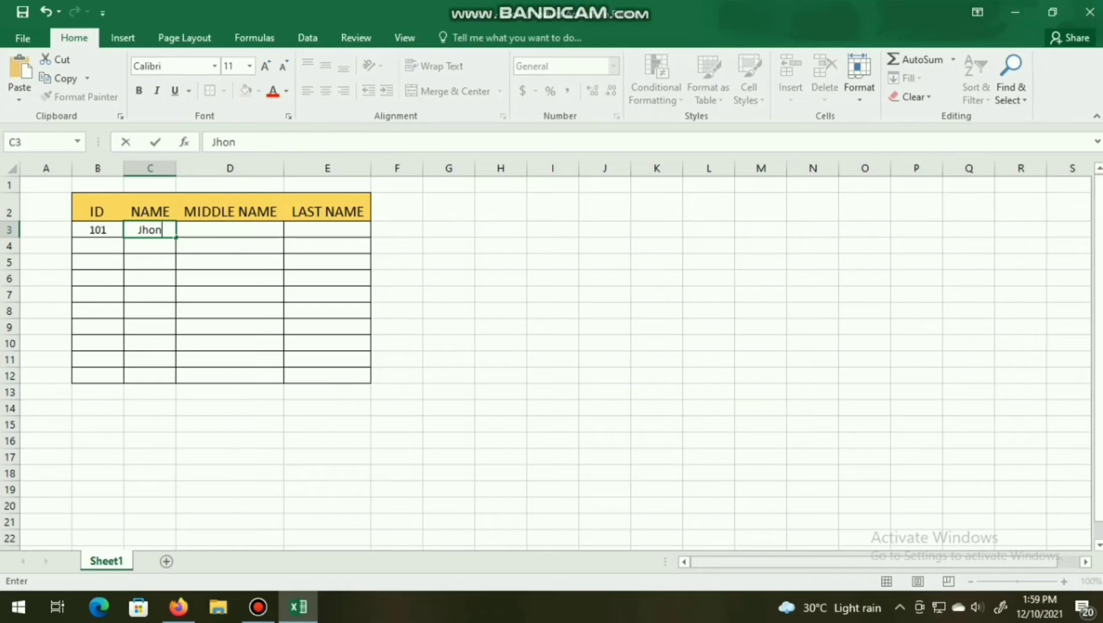
key(Tab)
Type the middle and last names into D3 and E3, fixing typos along the way.
text(Dimaao)
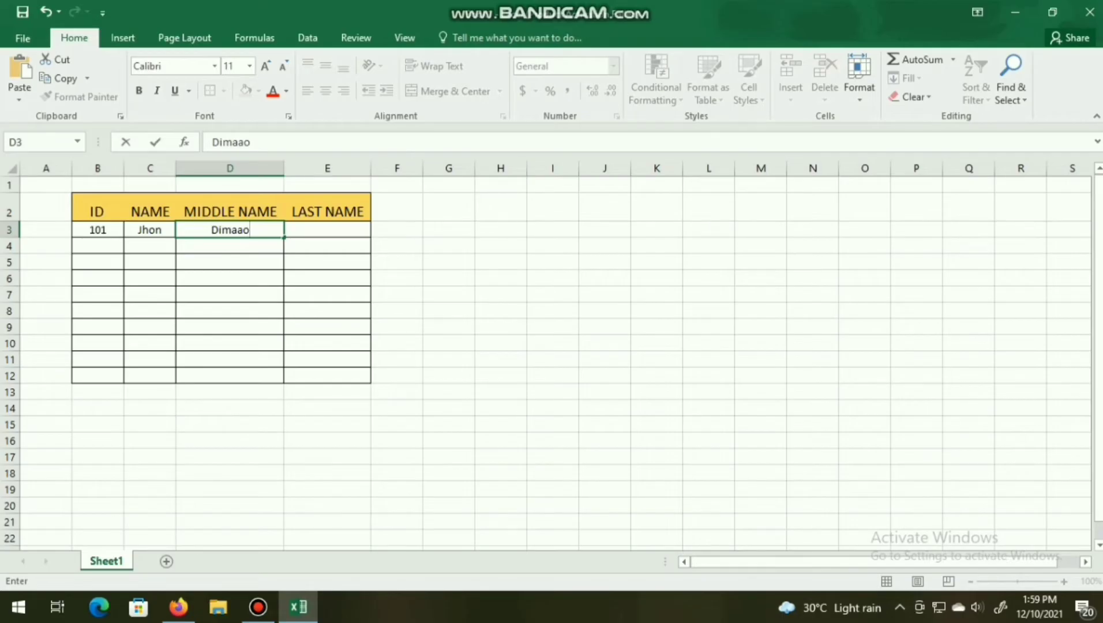
key(BackSpace)
key(BackSpace)
text(n)
text(o)
key(Tab)
text(ina)
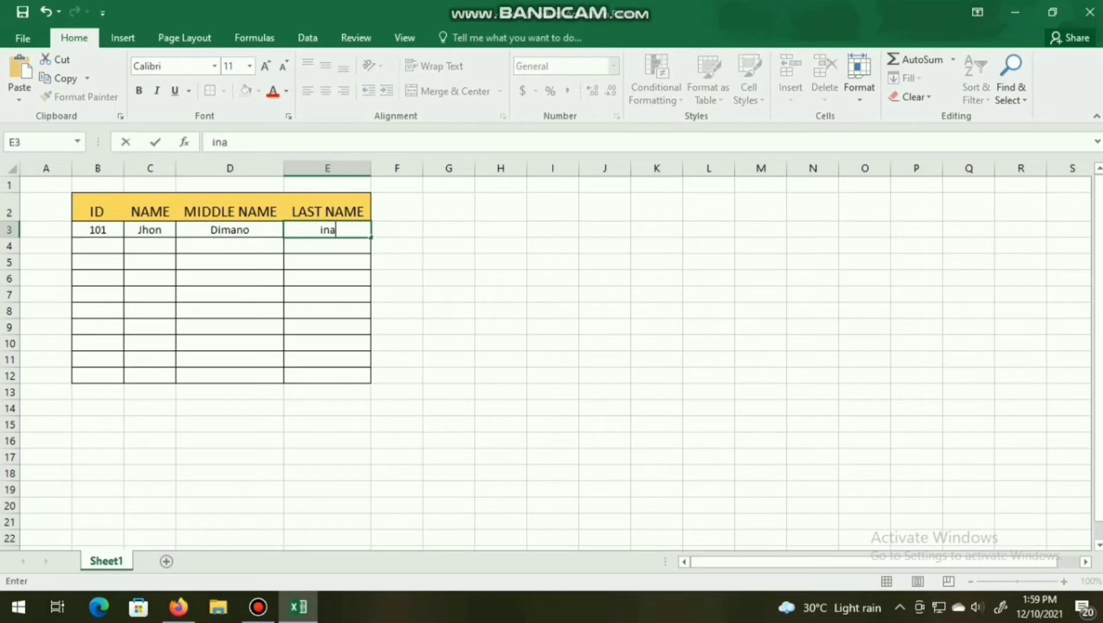
text(anoi)
key(BackSpace)
key(BackSpace)
key(BackSpace)
key(BackSpace)
key(BackSpace)
key(BackSpace)
text(inaa)
key(BackSpace)
key(BackSpace)
key(BackSpace)
text(Ina)
text(ano)
click(605, 359)
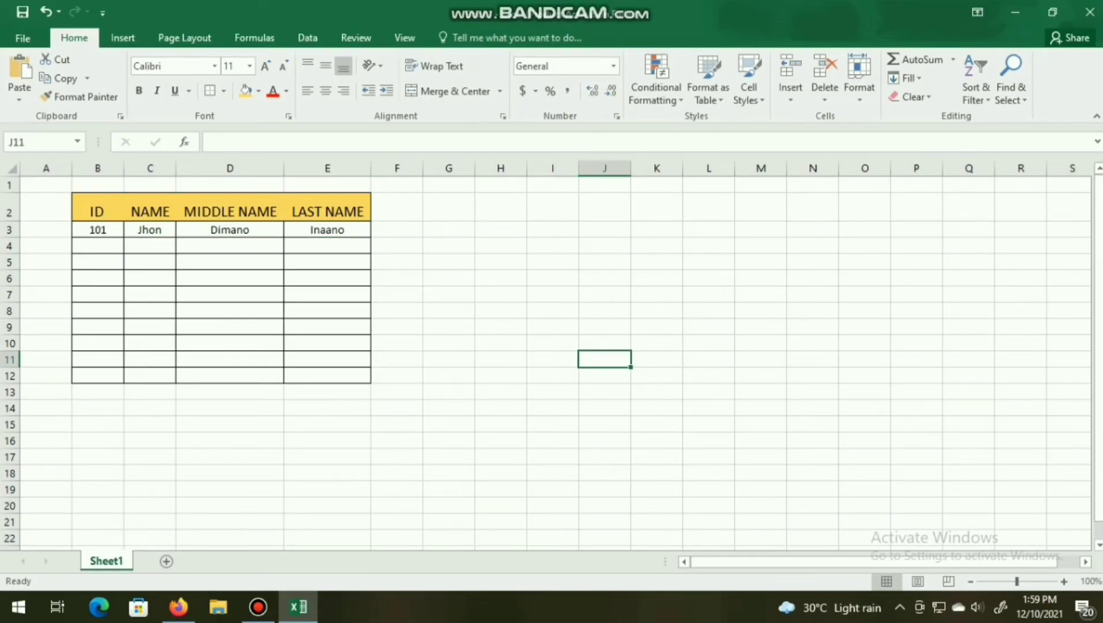
Set the row height of data rows 3 to 12 to 20.
mouse_move(98, 229)
mouse_down()
mouse_move(327, 230)
mouse_move(327, 212)
mouse_up()
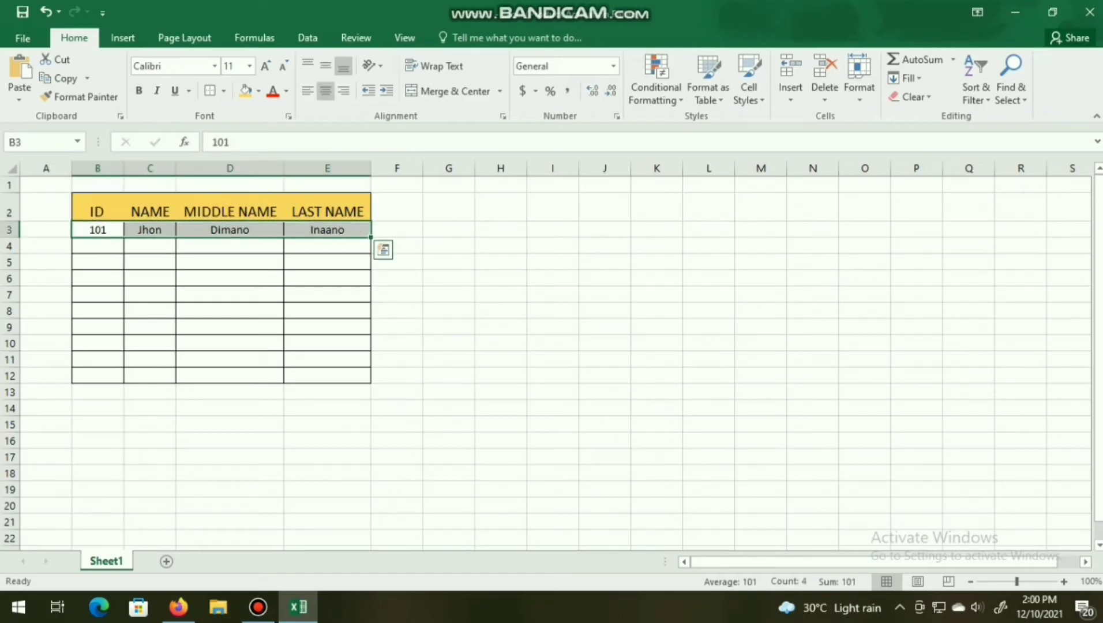
click(448, 376)
drag(98, 211, 328, 375)
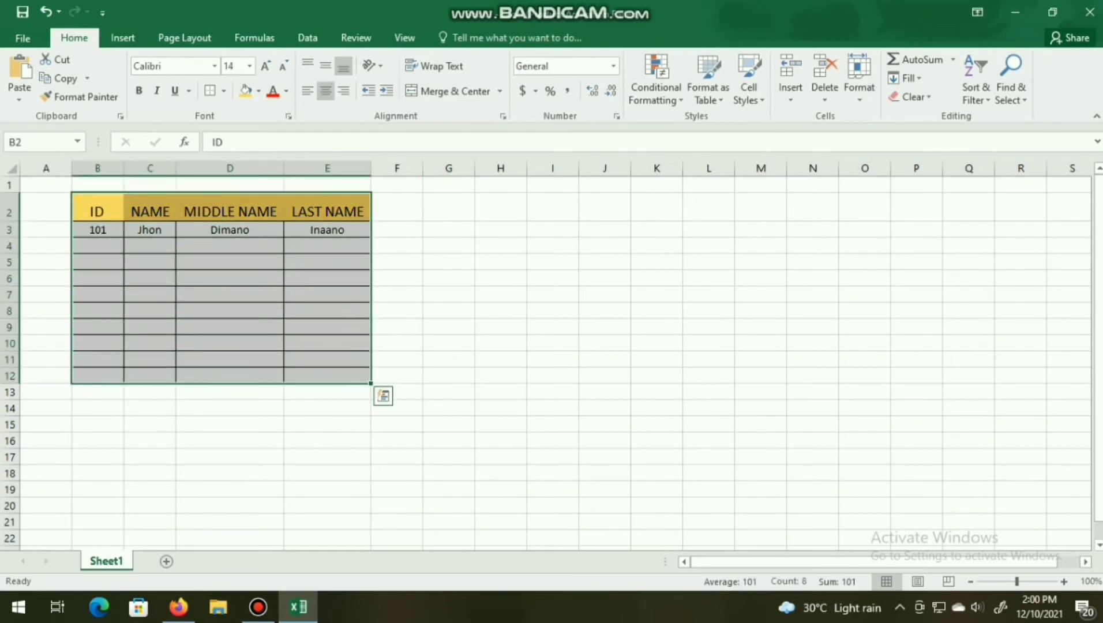
click(46, 343)
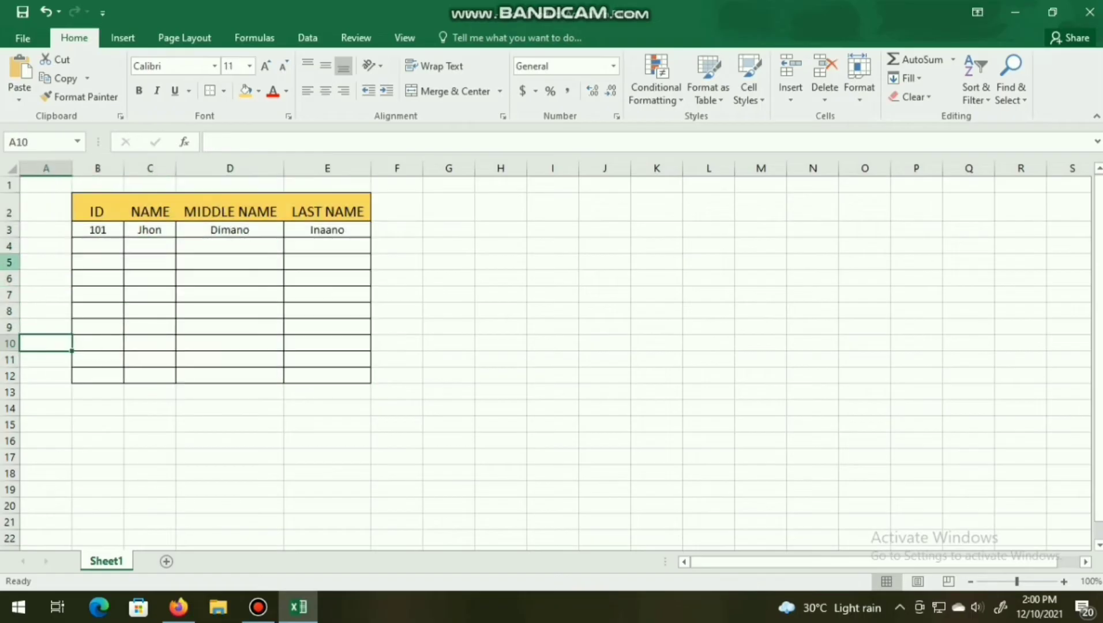
drag(8, 230, 9, 376)
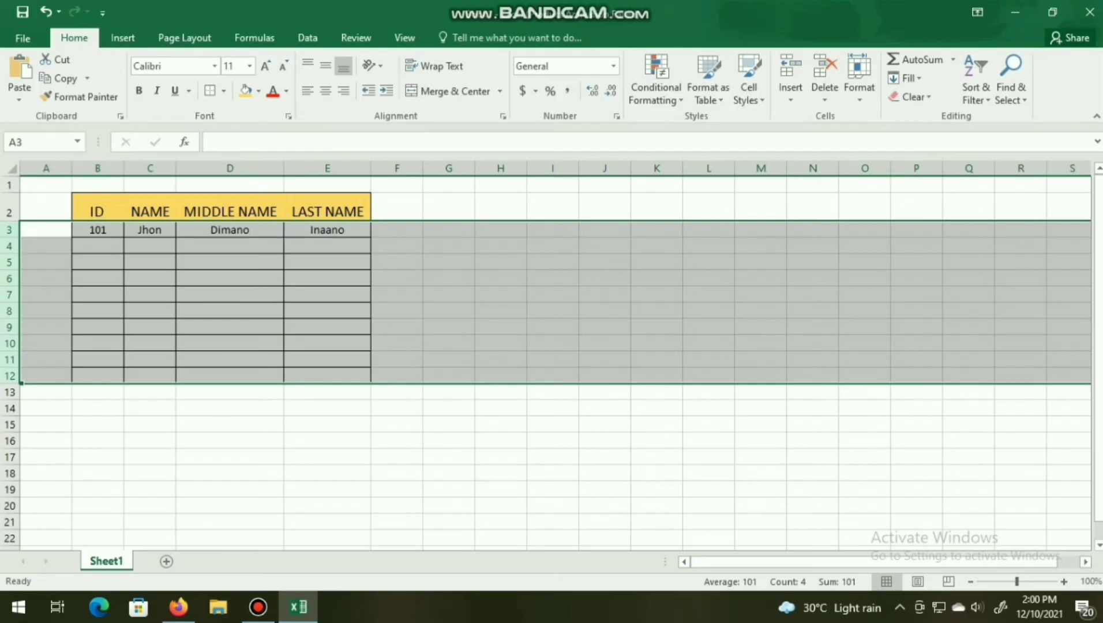
right_click(12, 374)
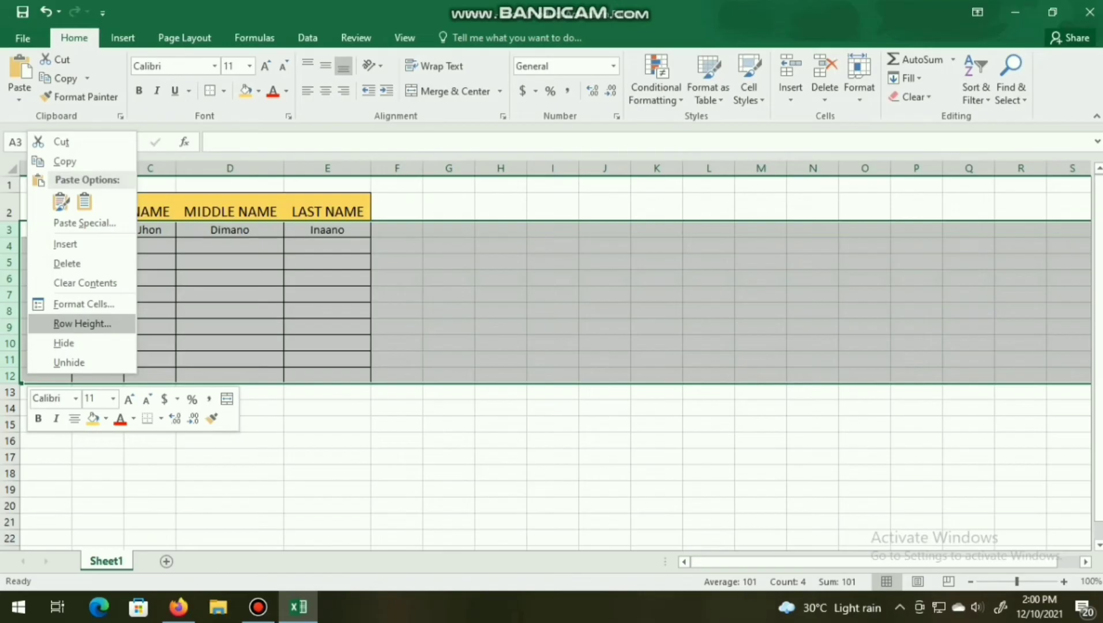
click(82, 323)
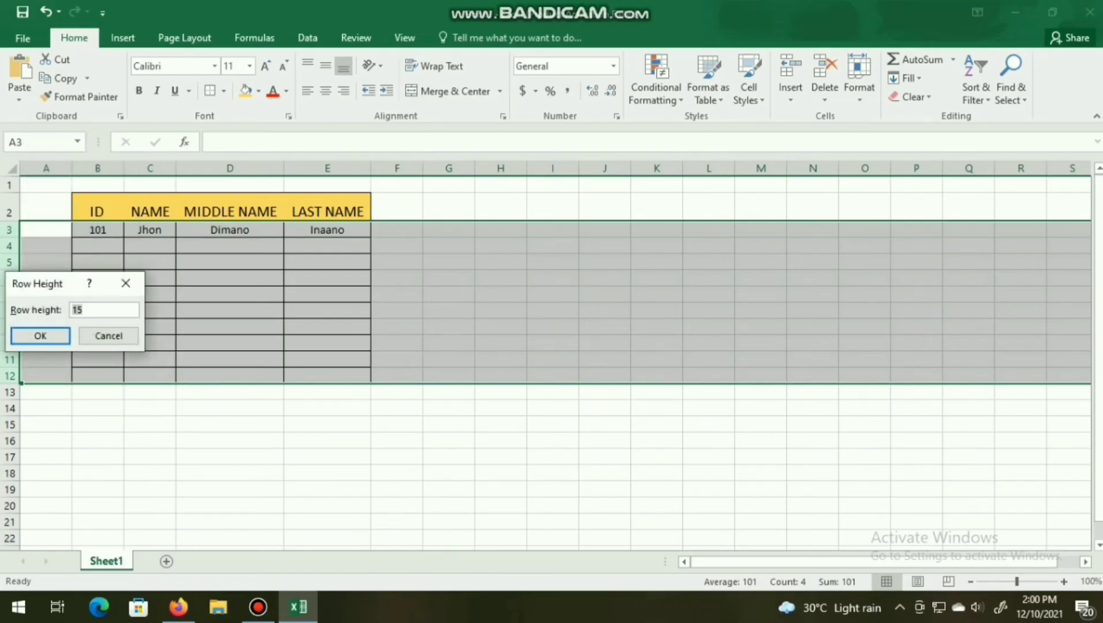
text(20)
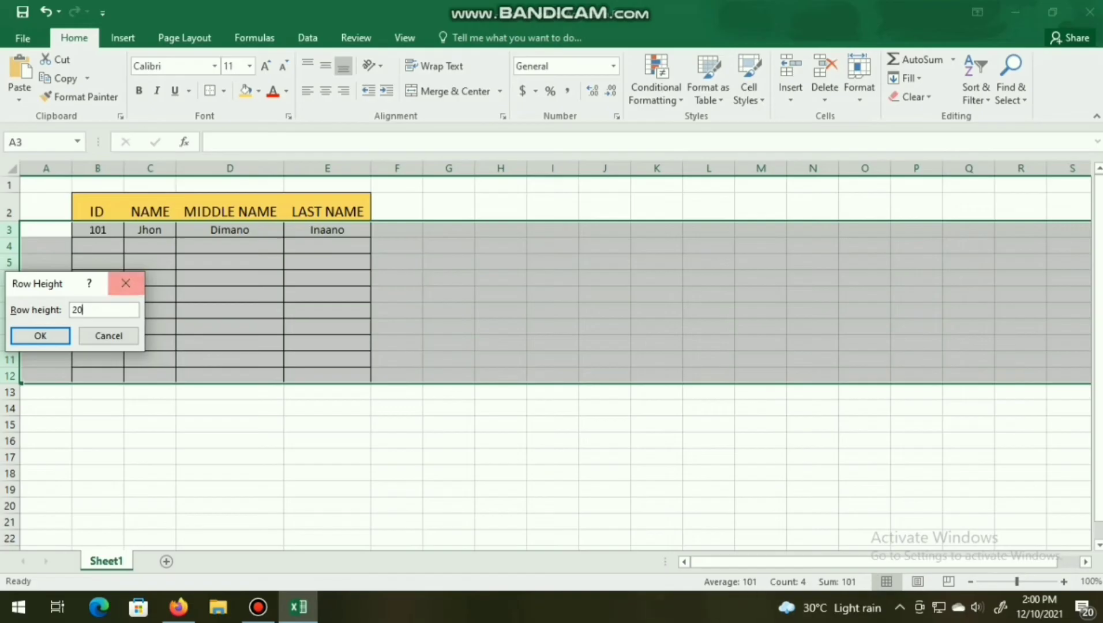
click(40, 336)
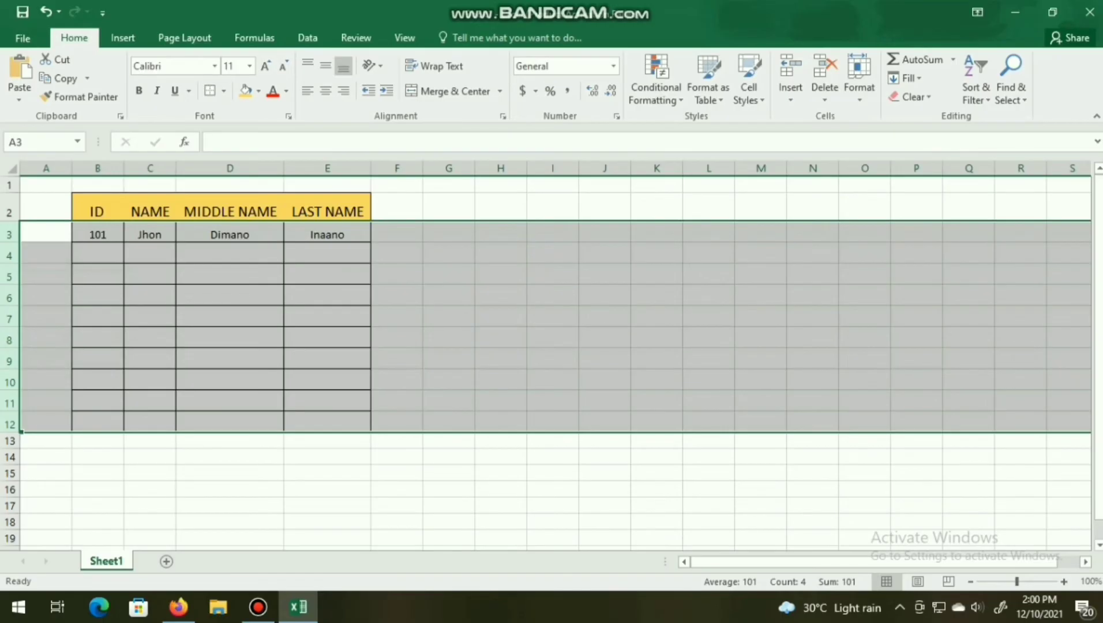
click(328, 522)
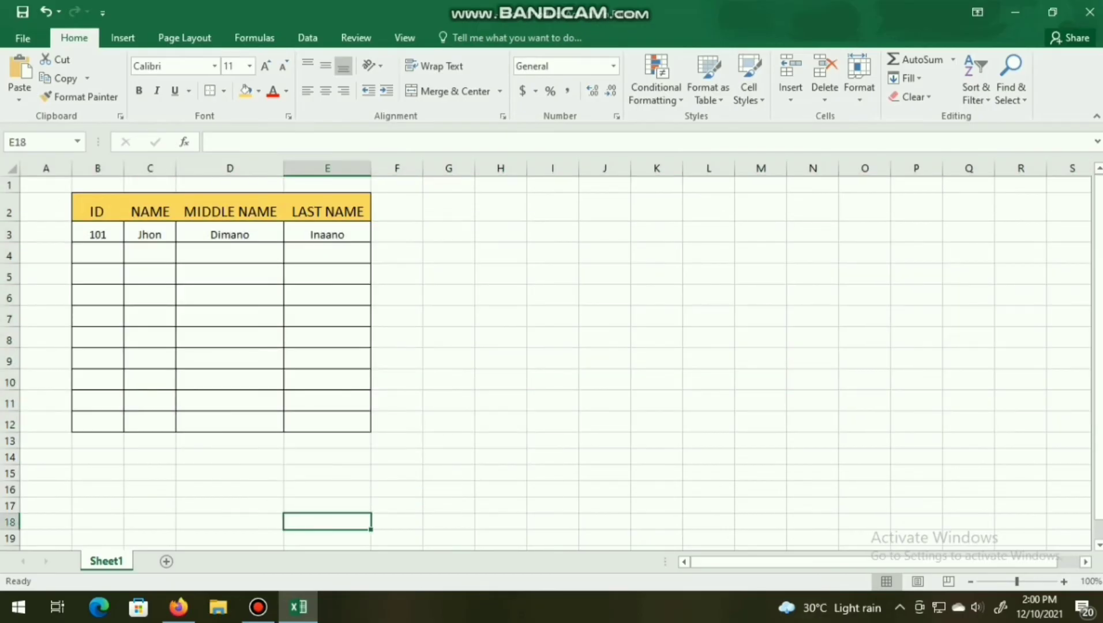
Change the row height of rows 3 to 12 back to 15.
drag(10, 234, 9, 424)
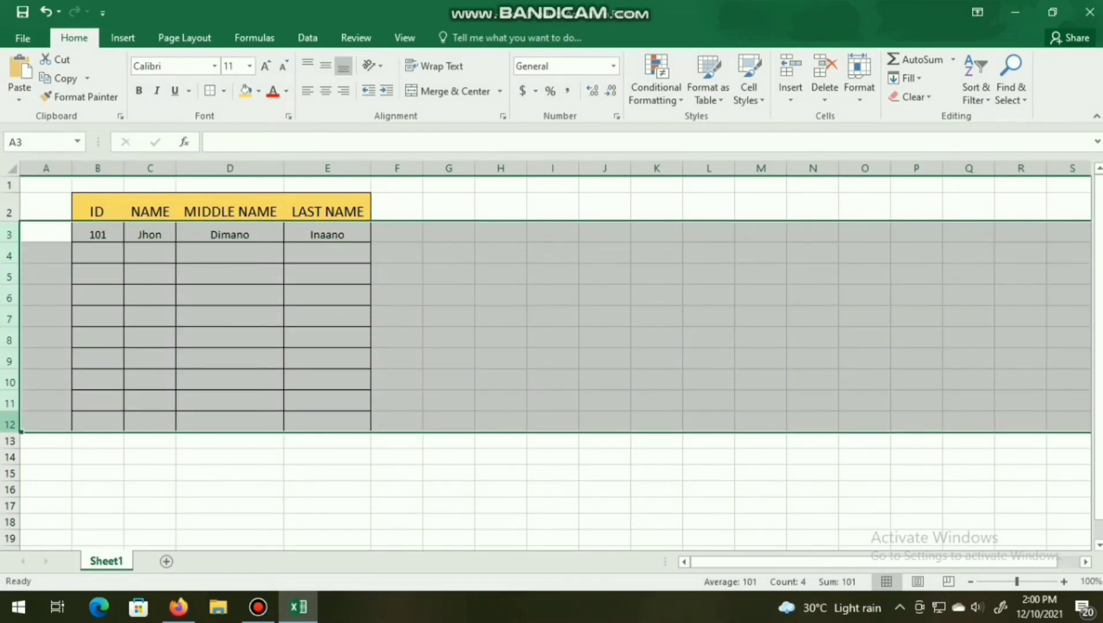
right_click(13, 426)
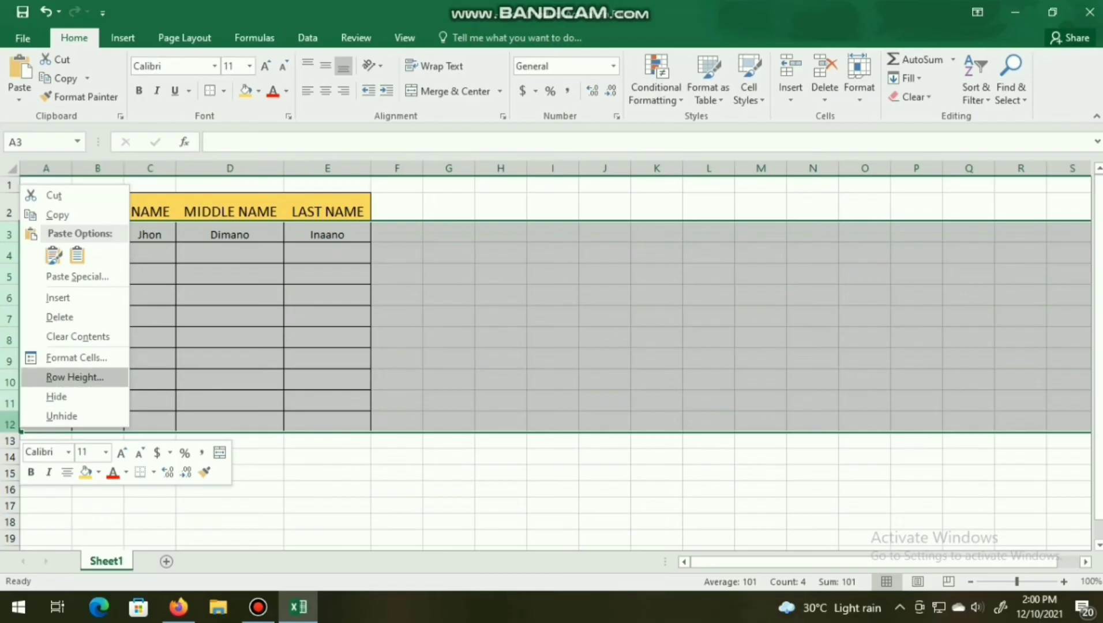
click(55, 378)
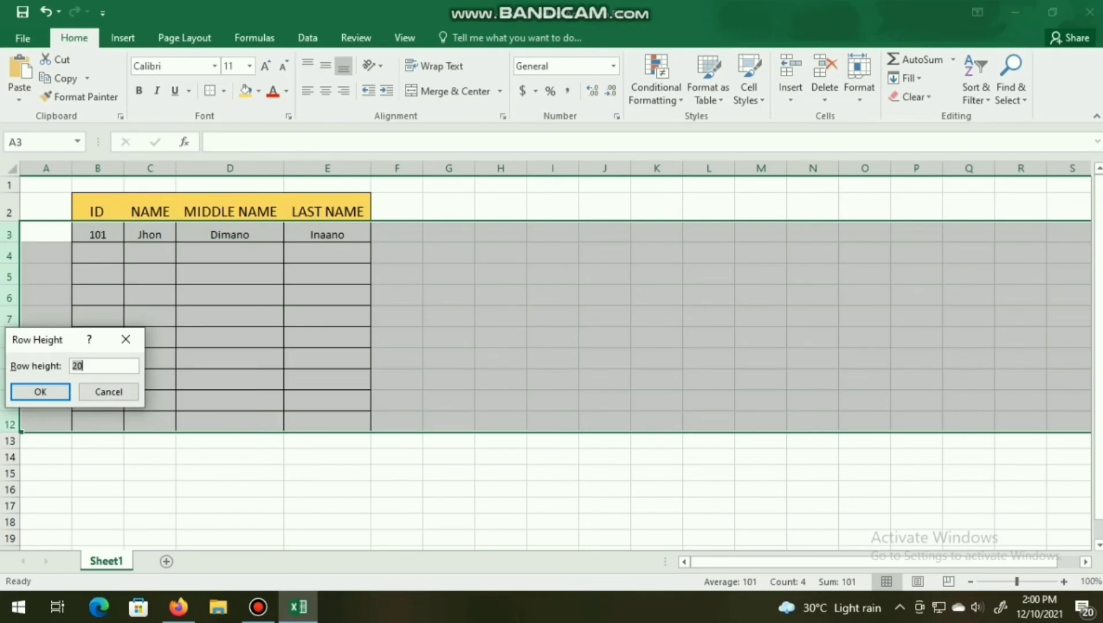
text(15)
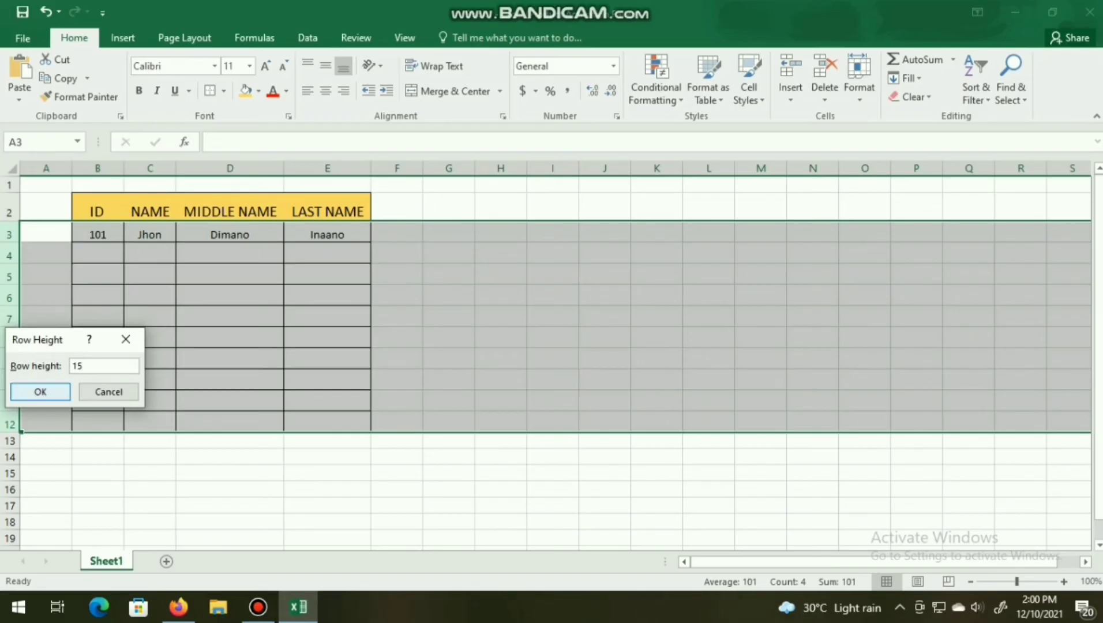
click(40, 392)
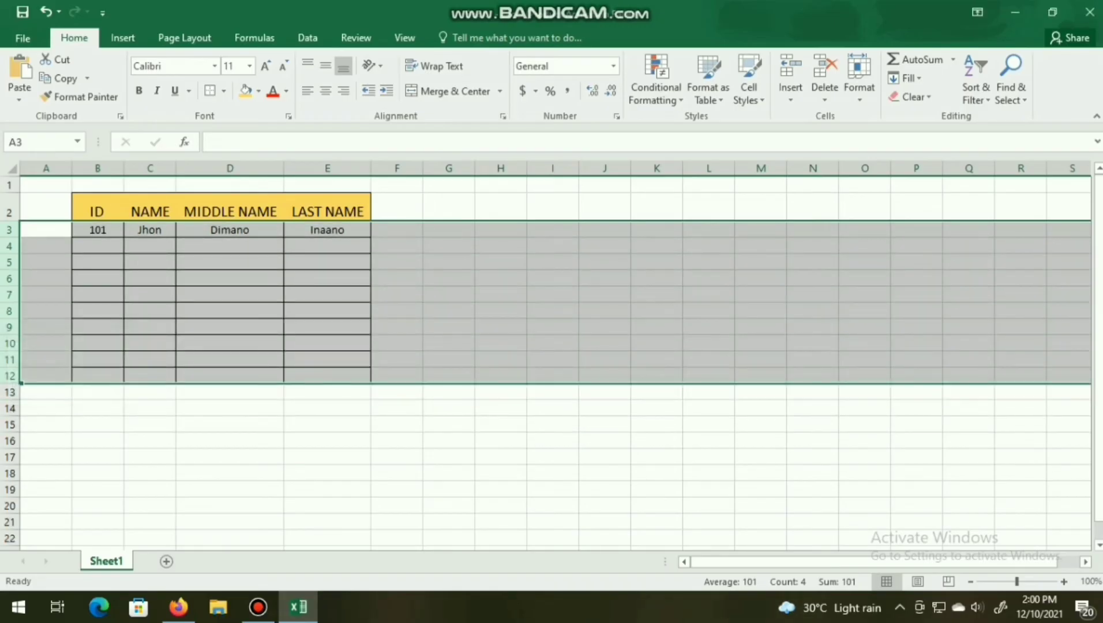